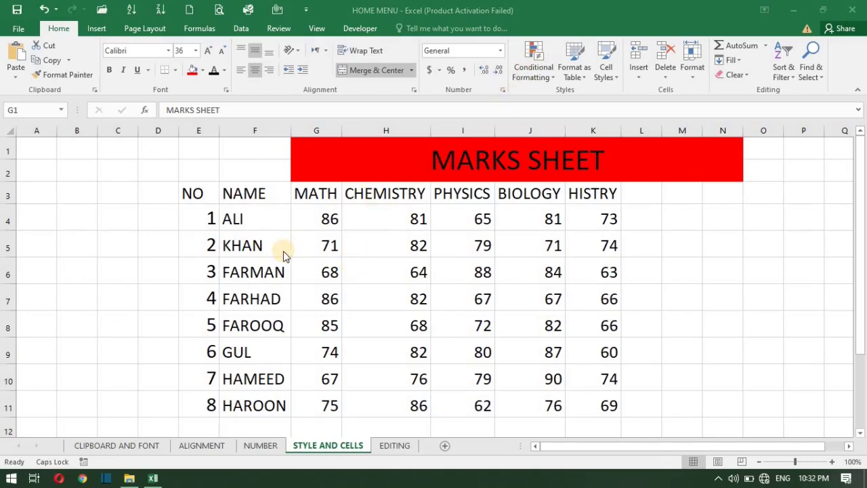
Fill G4's RANDBETWEEN(60,90) formula across row 4 to J4 so every mark recalculates
click(530, 65)
click(530, 64)
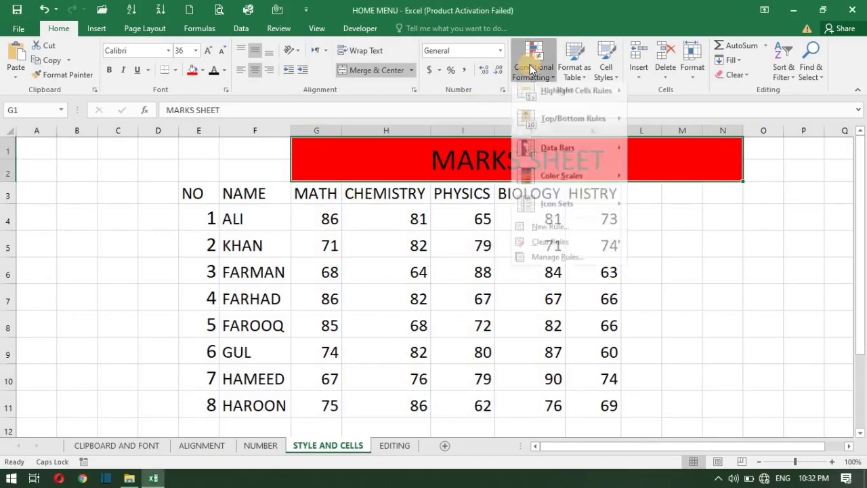
mouse_move(573, 99)
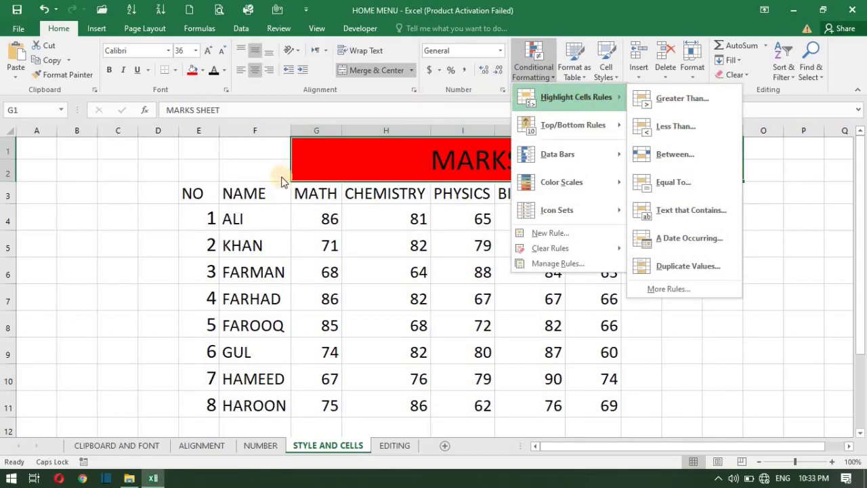
click(302, 197)
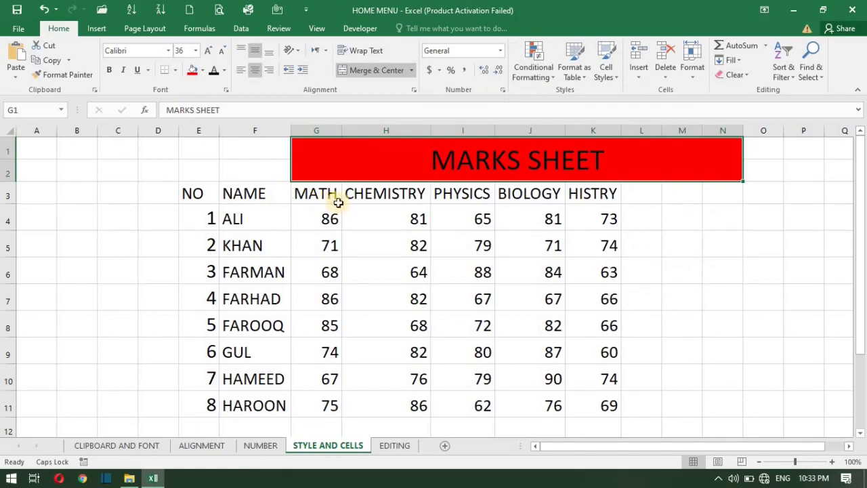
click(310, 224)
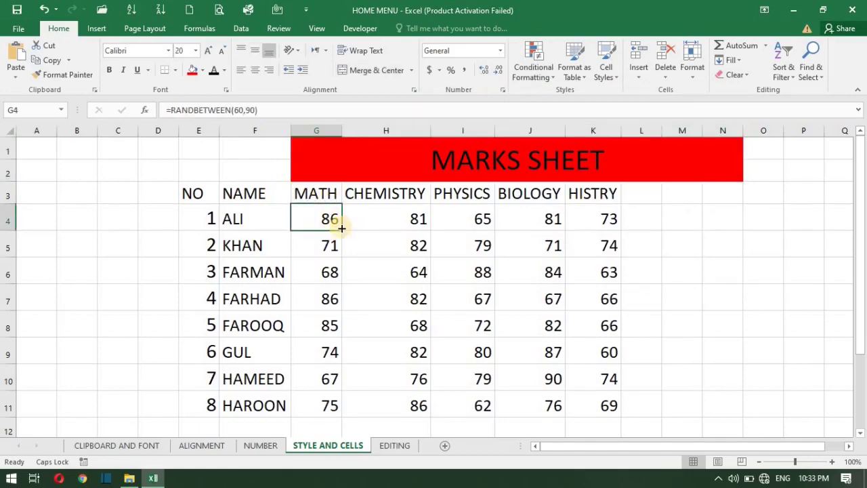
drag(342, 228, 574, 250)
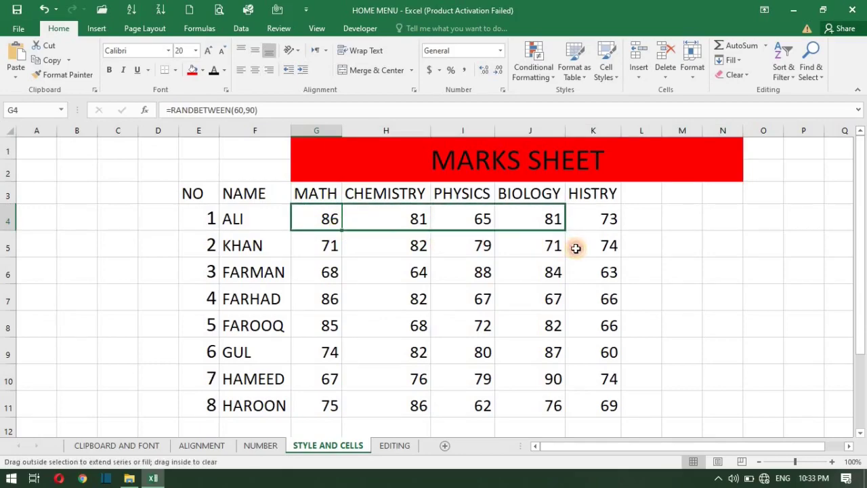
click(358, 225)
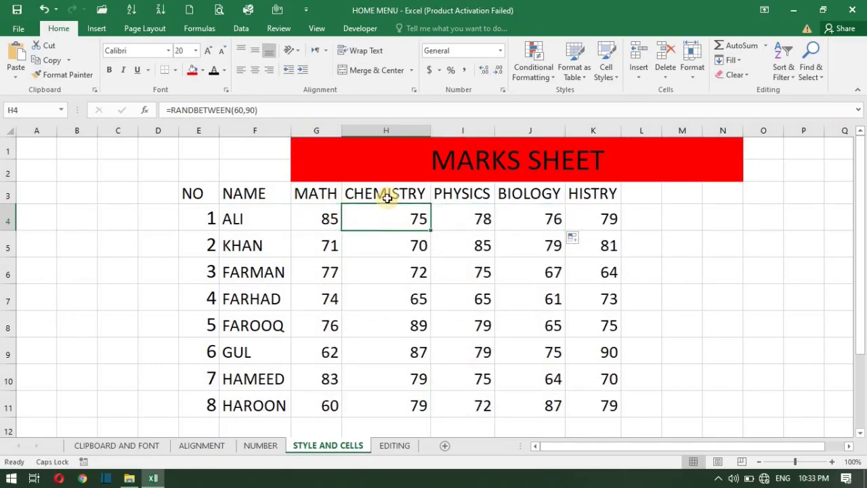
click(532, 61)
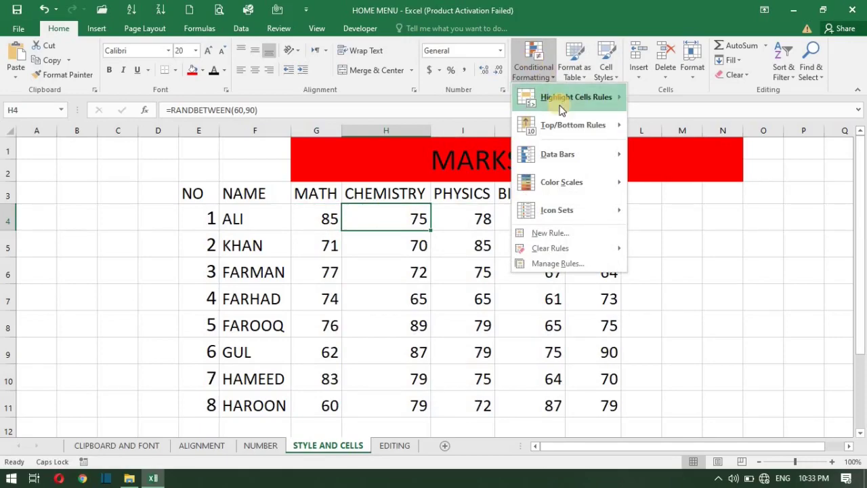
click(329, 214)
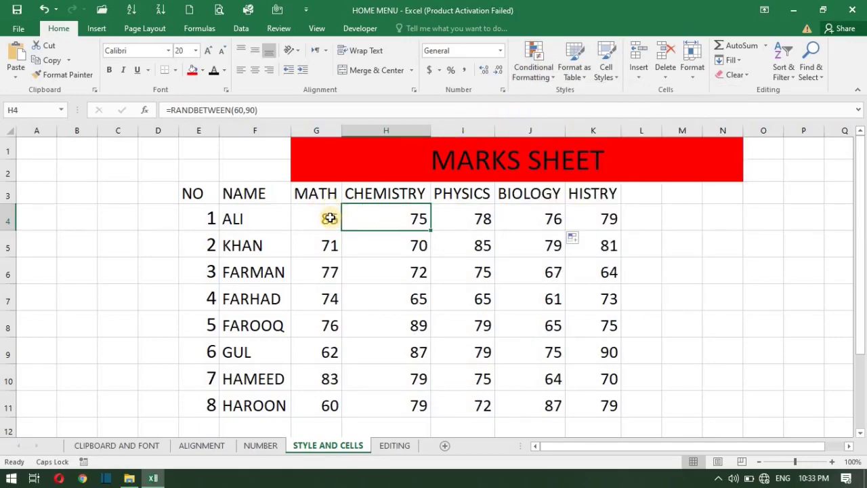
click(329, 218)
Select all the marks in G4:K11 and start a Greater Than highlight rule
mouse_move(330, 218)
mouse_down()
mouse_move(544, 239)
mouse_move(600, 400)
mouse_up()
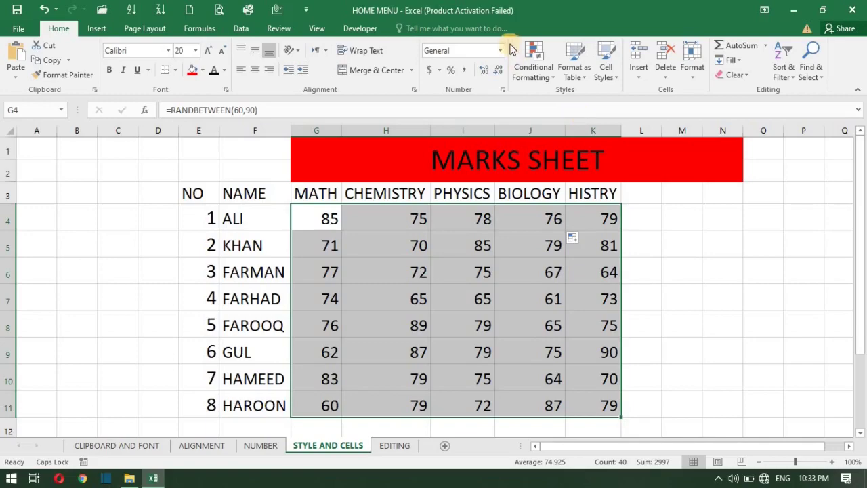
click(537, 69)
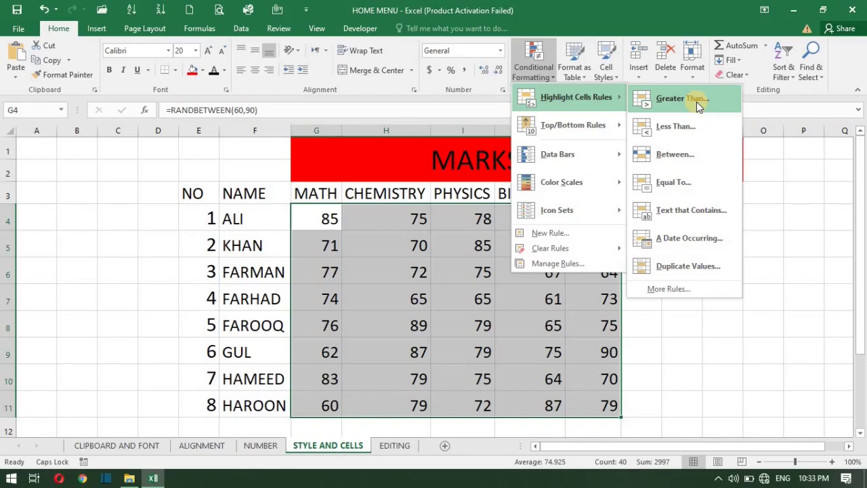
click(697, 101)
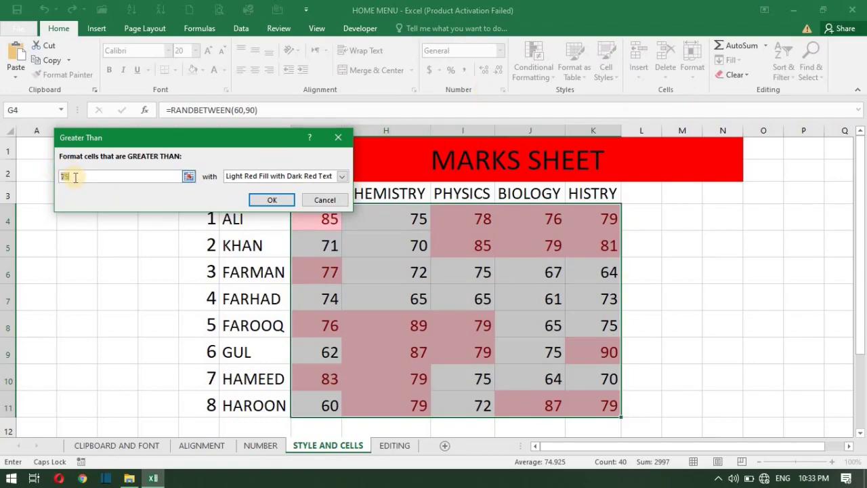
Try 80 and then 90 as the Greater Than threshold, then cancel the rule
key(BackSpace)
text(8)
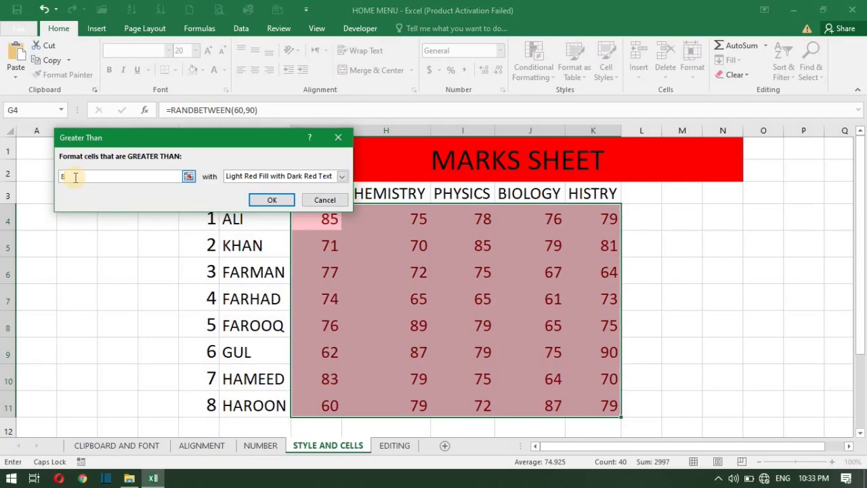
text(0)
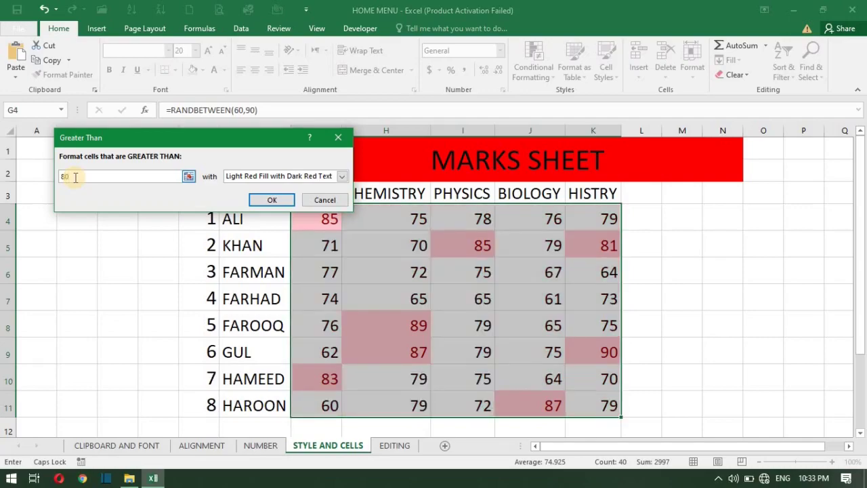
key(BackSpace)
text(80)
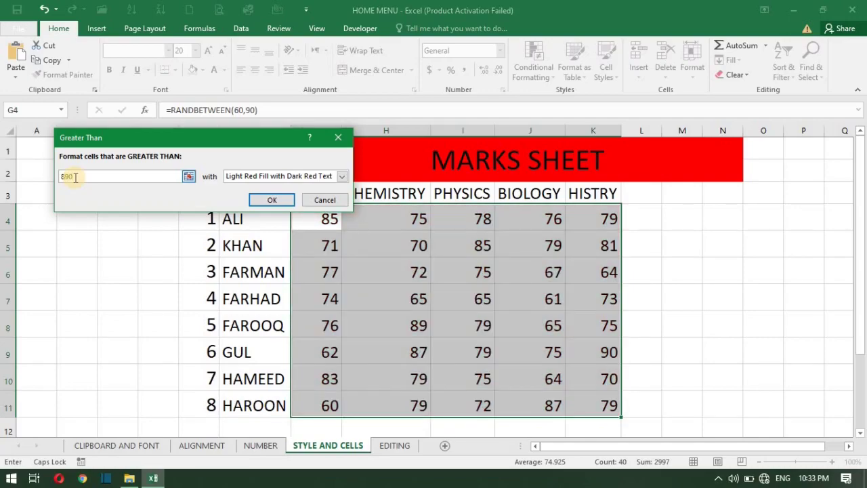
key(BackSpace)
key(BackSpace)
key(BackSpace)
text(90)
key(BackSpace)
key(BackSpace)
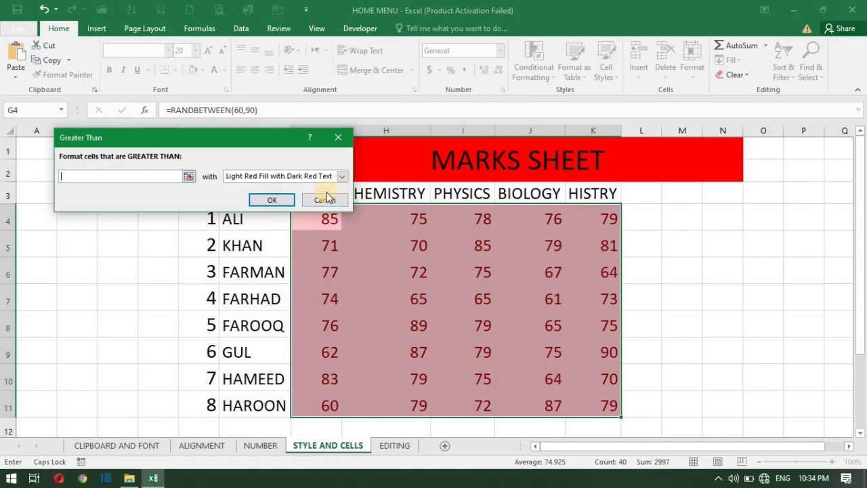
click(329, 202)
Discard the Greater Than rule and start a Less Than highlight rule on the marks
click(325, 200)
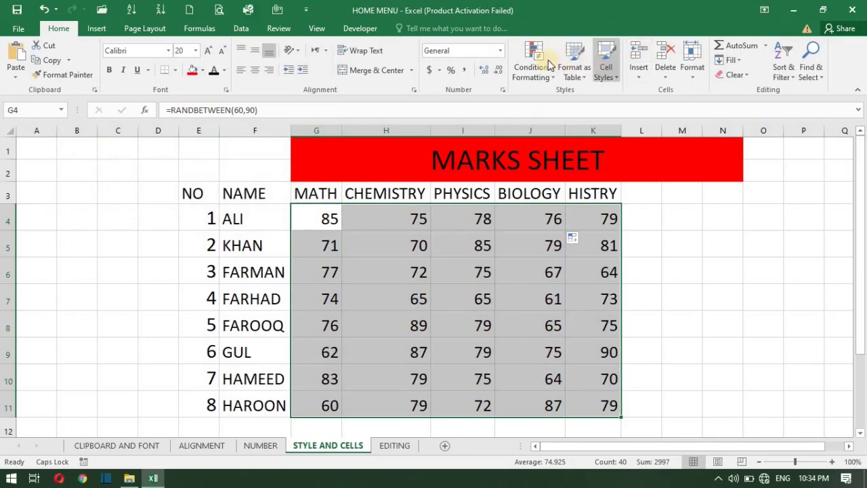
click(539, 61)
mouse_move(602, 97)
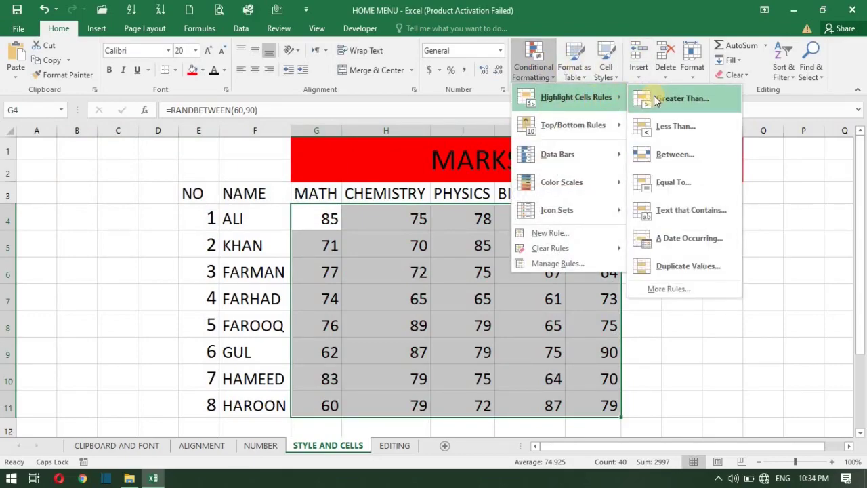
click(672, 126)
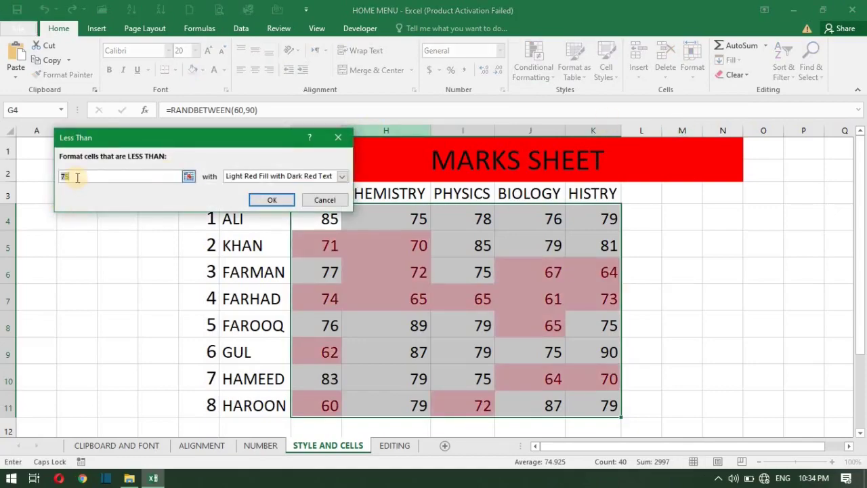
Try 70 and then 60 as the Less Than threshold, clearing each
key(BackSpace)
text(70)
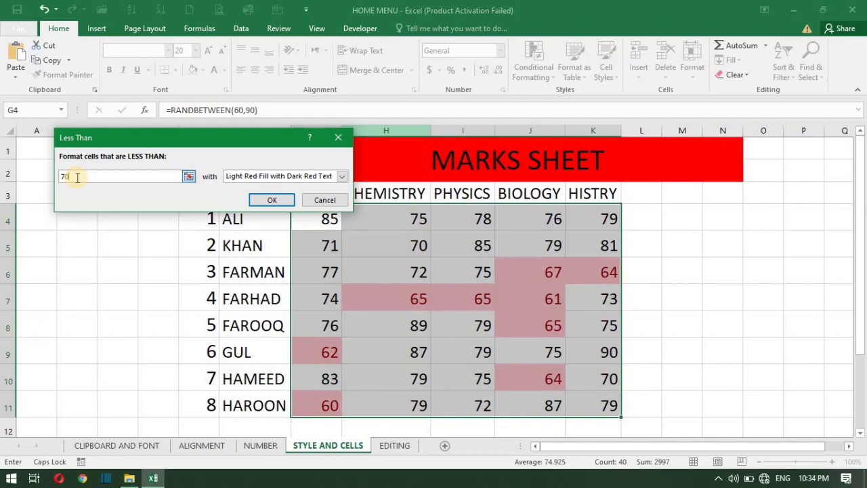
key(BackSpace)
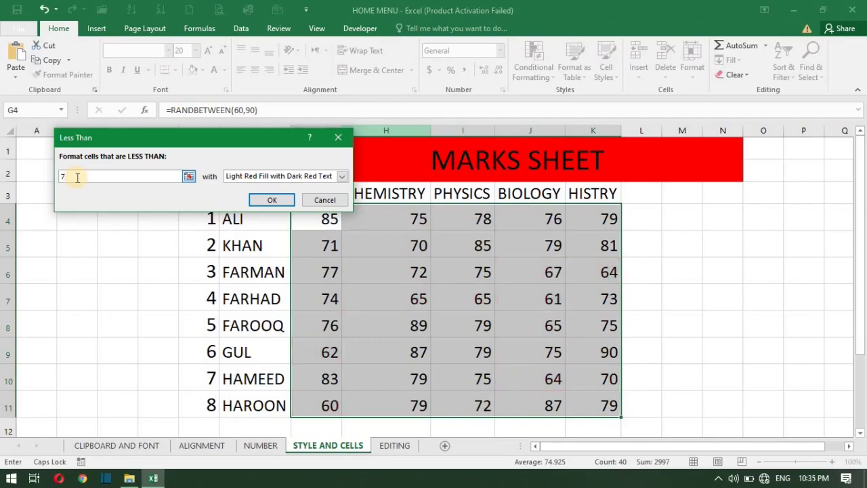
key(BackSpace)
text(6)
text(0)
key(BackSpace)
key(BackSpace)
Close the Less Than rule and start a Between highlight rule on the marks
click(326, 197)
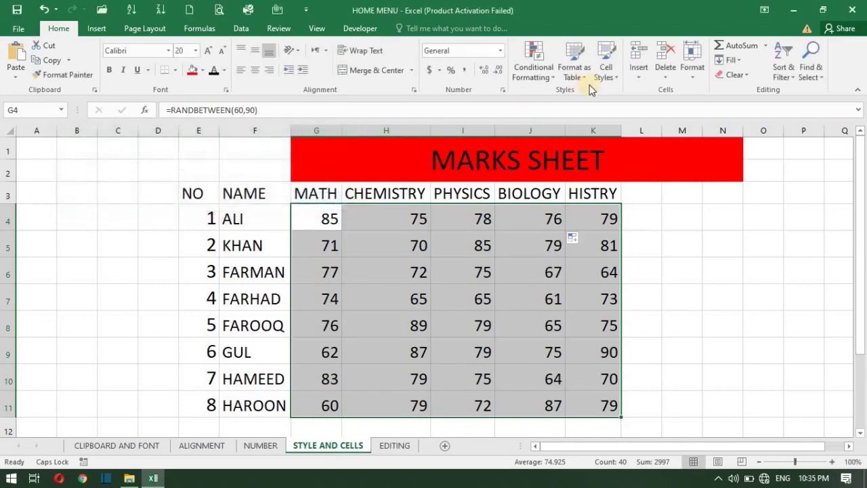
click(544, 69)
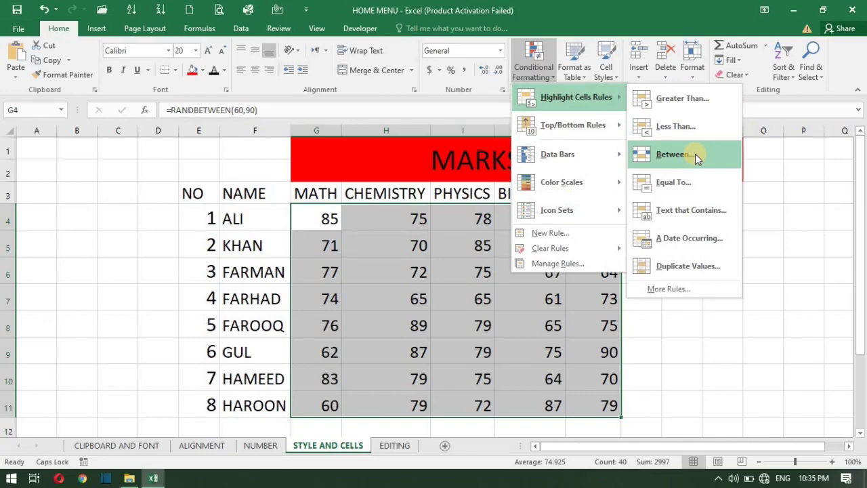
click(695, 154)
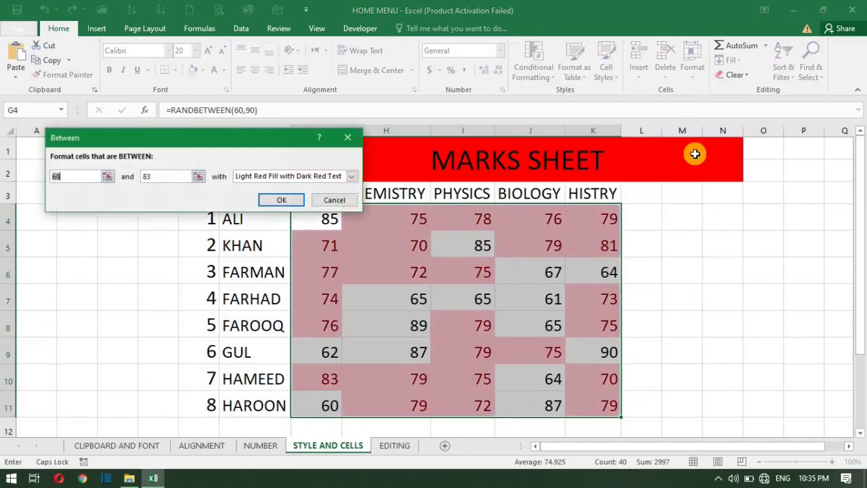
Set the Between bounds to 70 and 80
click(68, 177)
key(BackSpace)
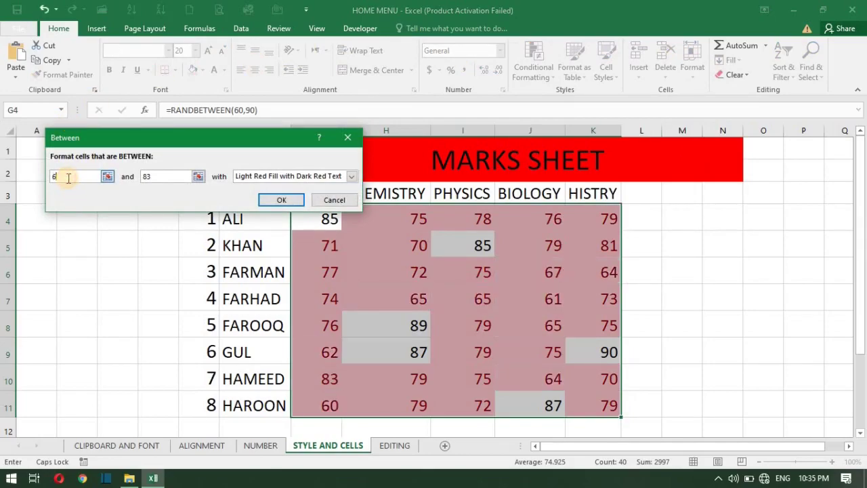
text(7)
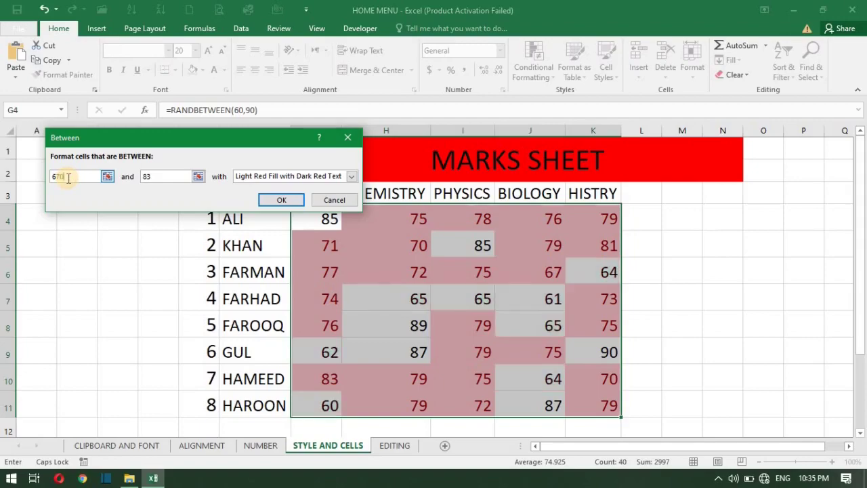
key(BackSpace)
key(BackSpace)
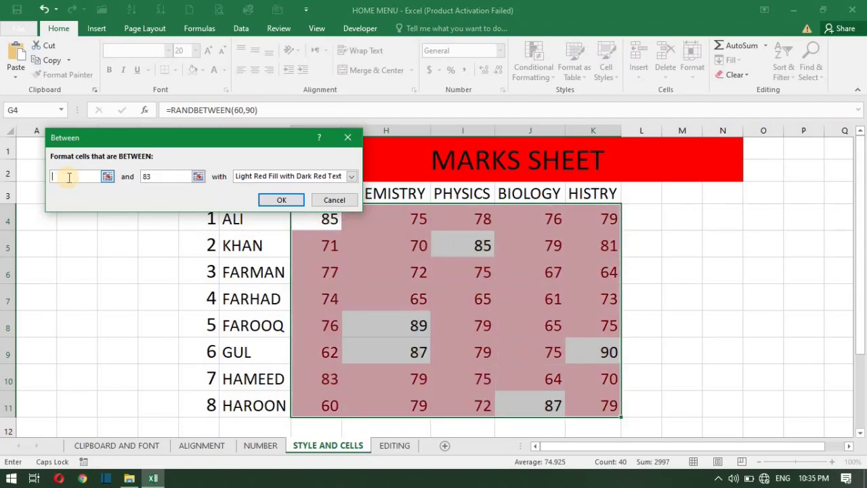
text(70)
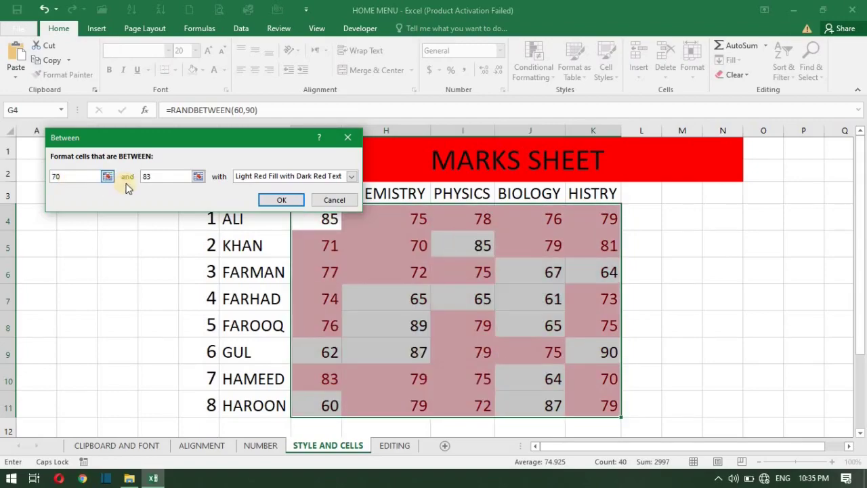
click(149, 177)
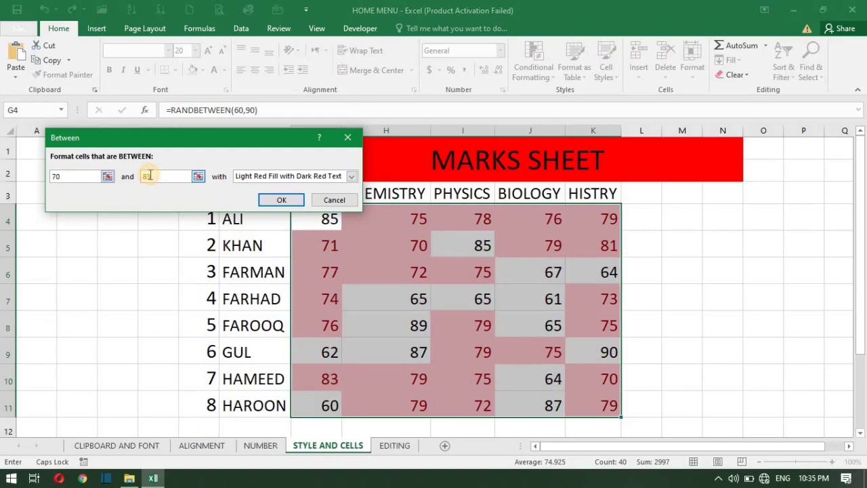
key(BackSpace)
text(0)
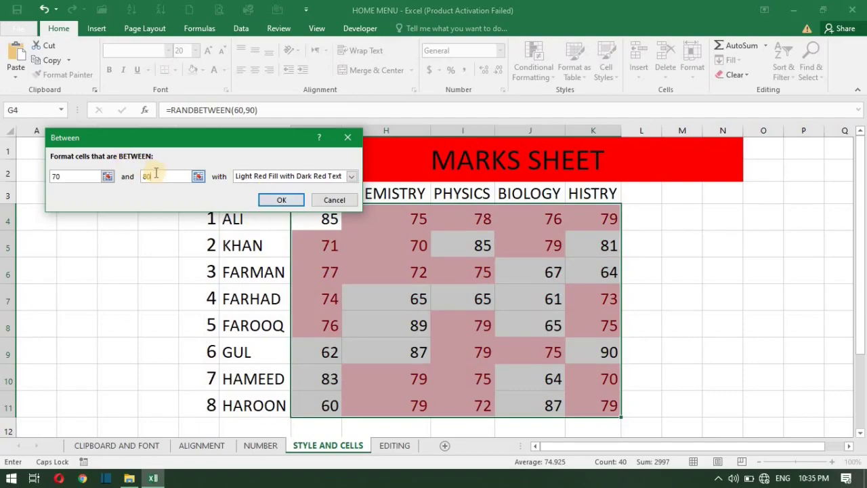
click(329, 198)
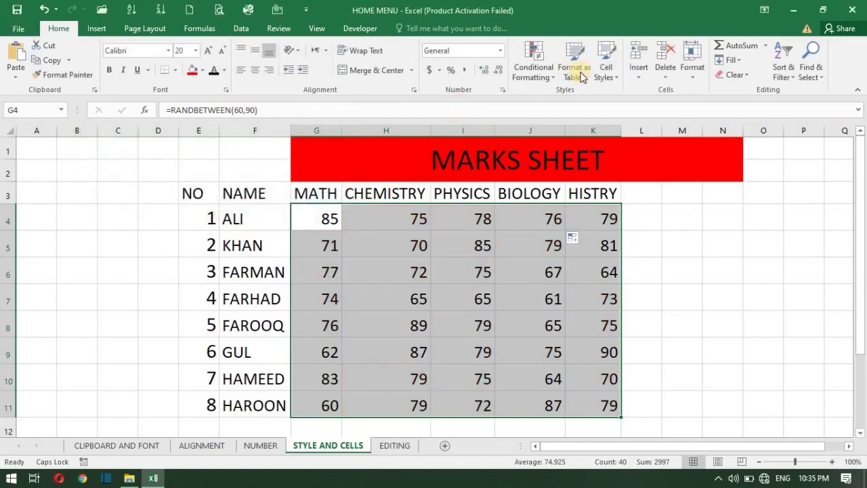
click(537, 72)
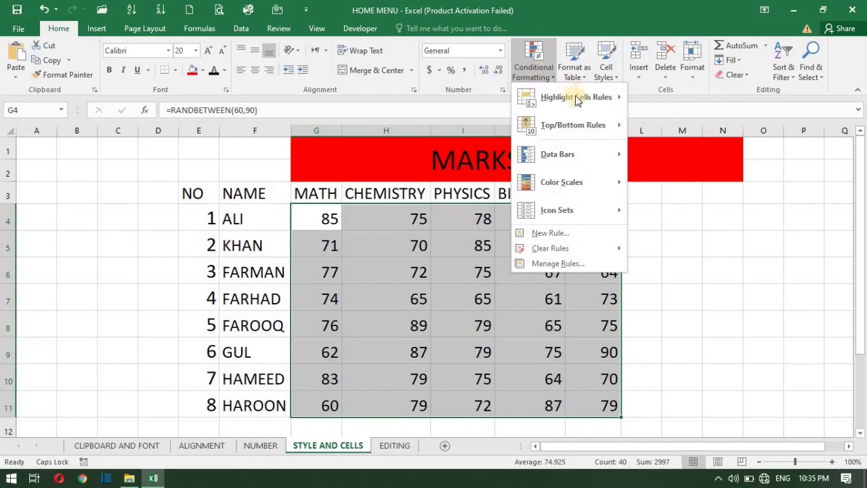
mouse_move(575, 126)
mouse_move(612, 97)
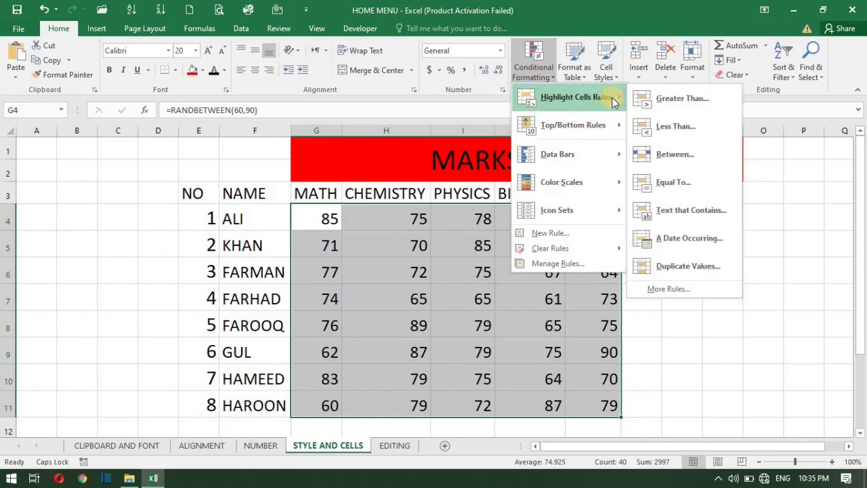
click(679, 184)
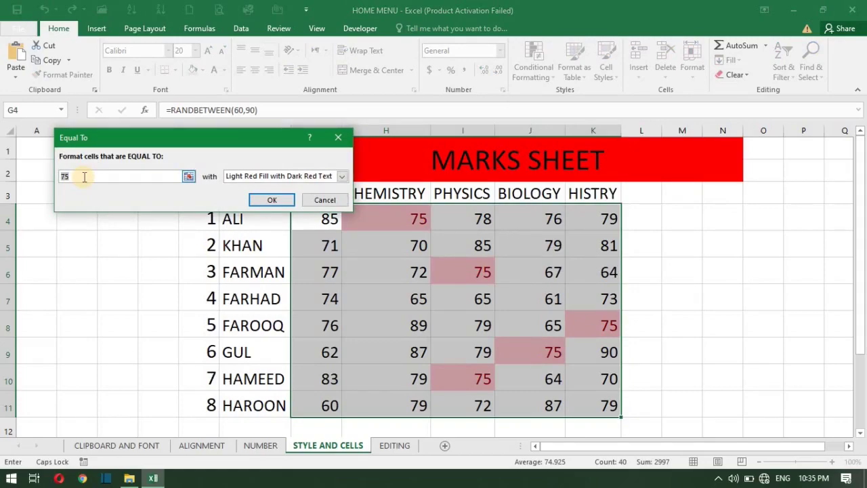
key(BackSpace)
text(80)
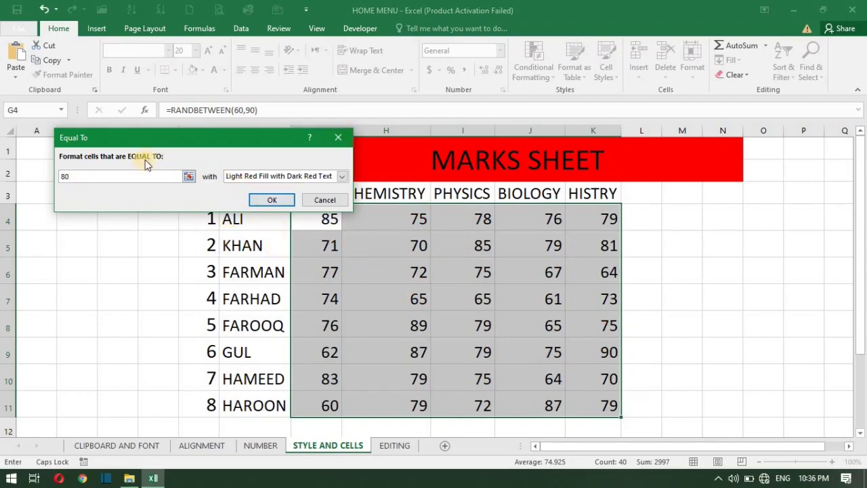
key(BackSpace)
key(BackSpace)
text(8)
text(5)
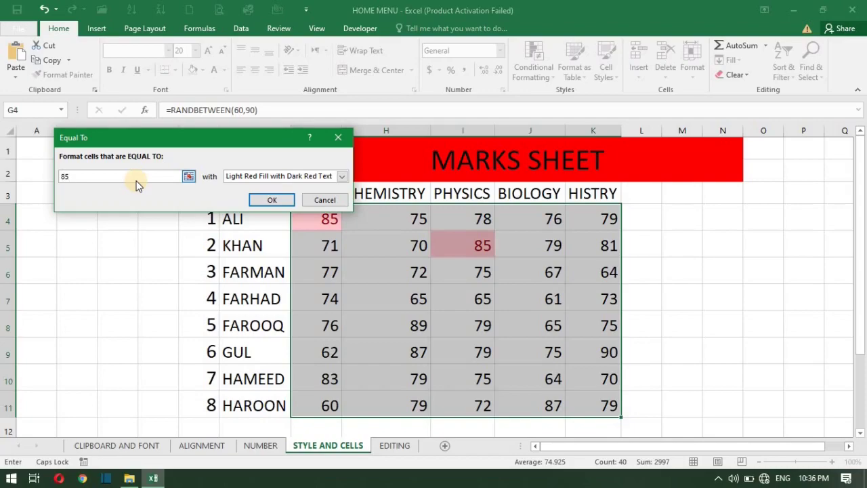
key(BackSpace)
key(BackSpace)
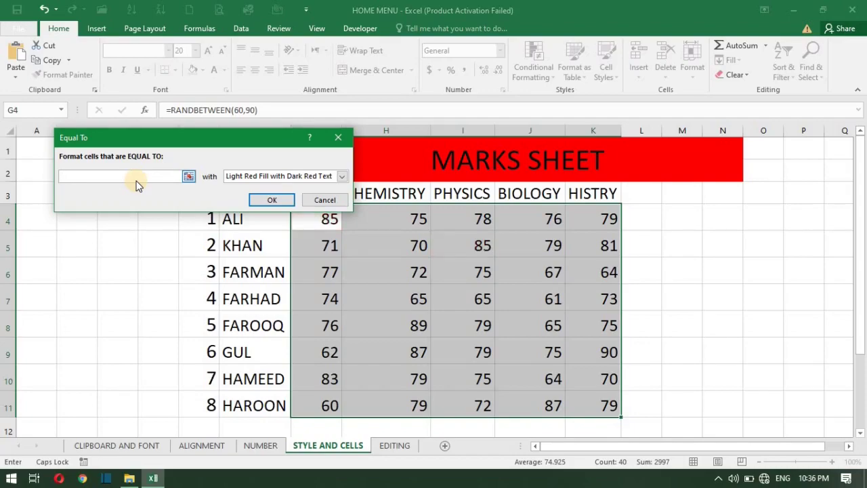
drag(325, 199, 339, 188)
click(324, 200)
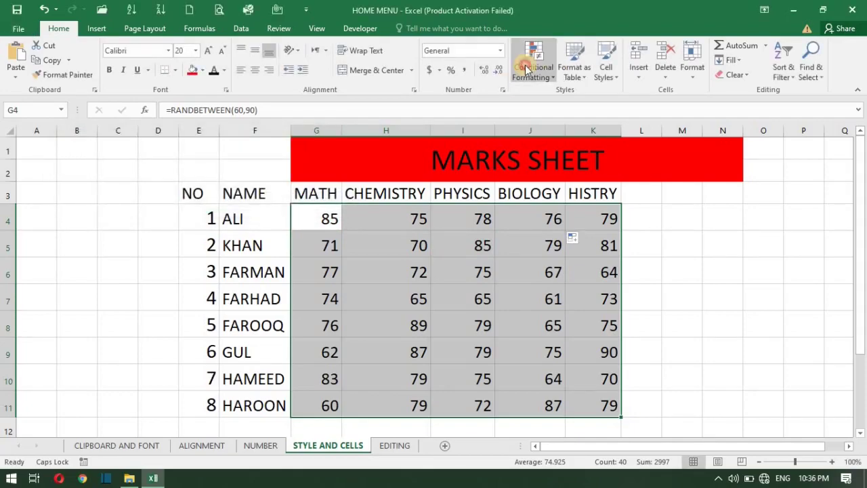
click(533, 64)
mouse_move(591, 95)
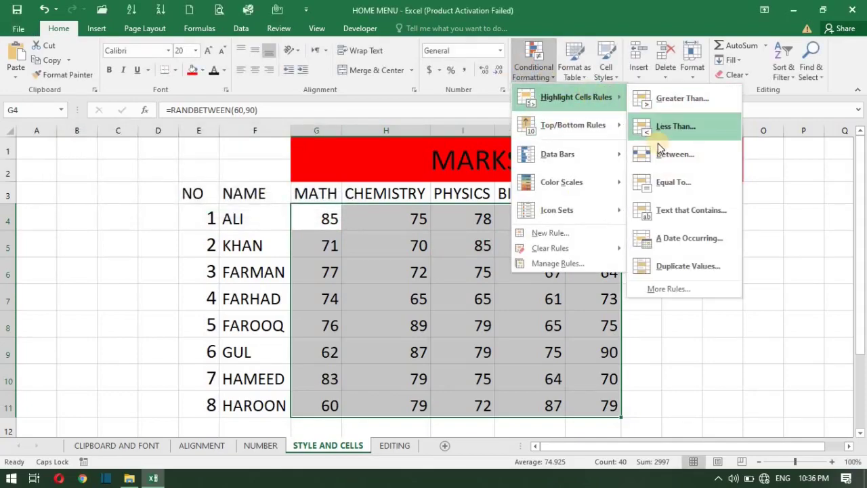
Start a Text That Contains rule matching the FARMAN cell, then close it unapplied
click(694, 209)
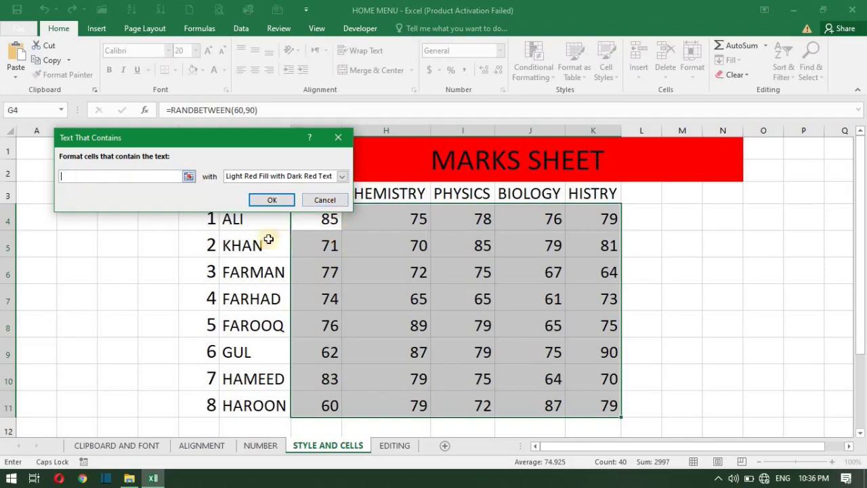
click(256, 271)
click(194, 268)
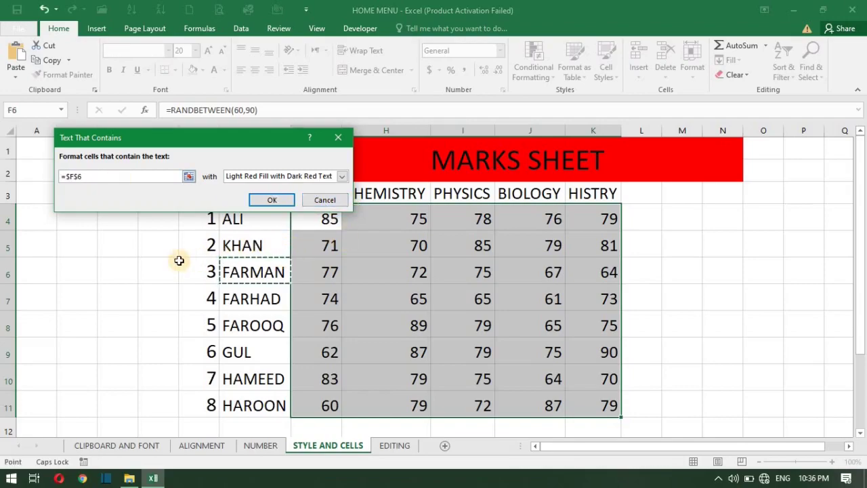
click(272, 200)
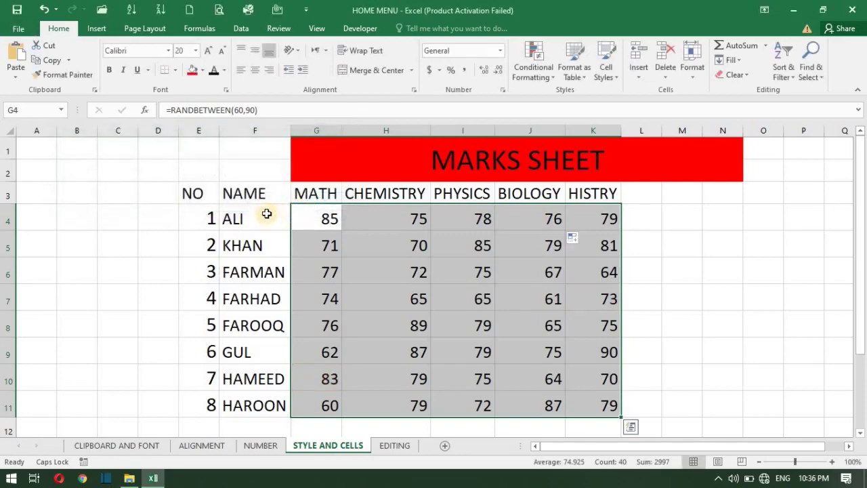
Select the NAME column and start a Text That Contains highlight rule
drag(231, 193, 248, 406)
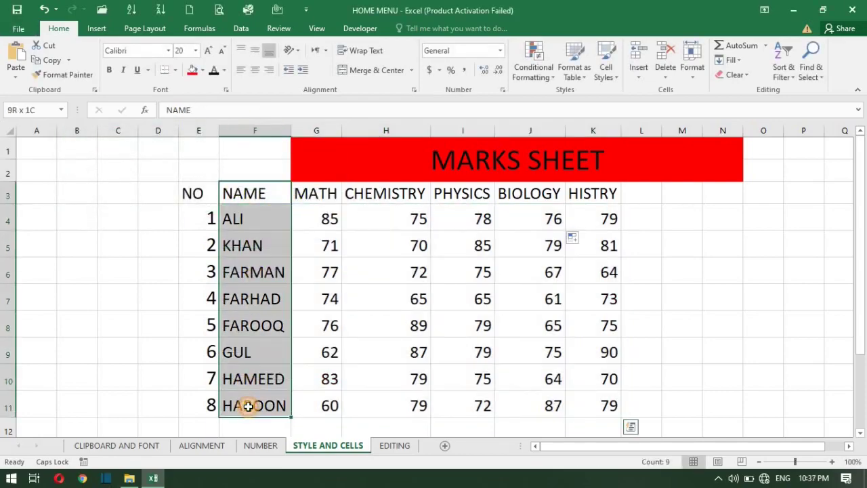
click(533, 66)
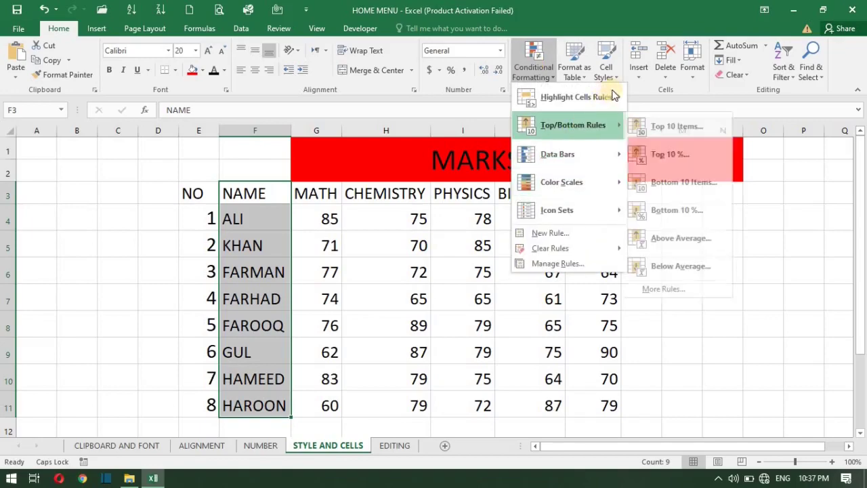
mouse_move(638, 115)
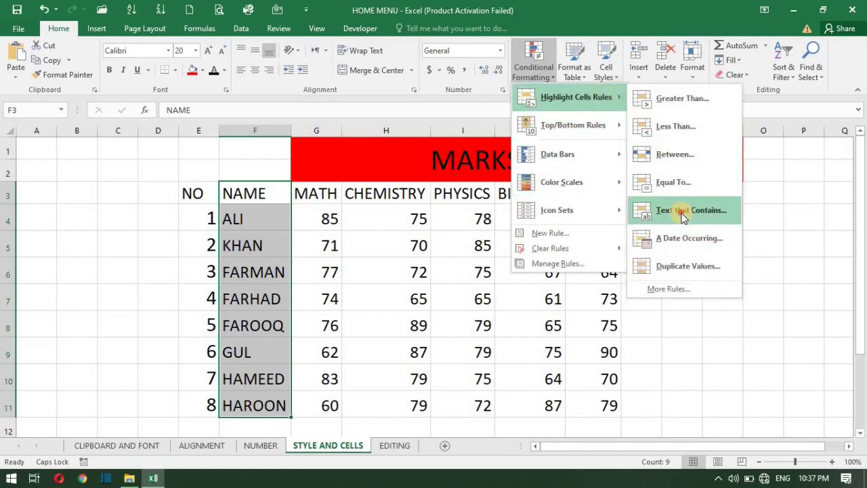
click(680, 213)
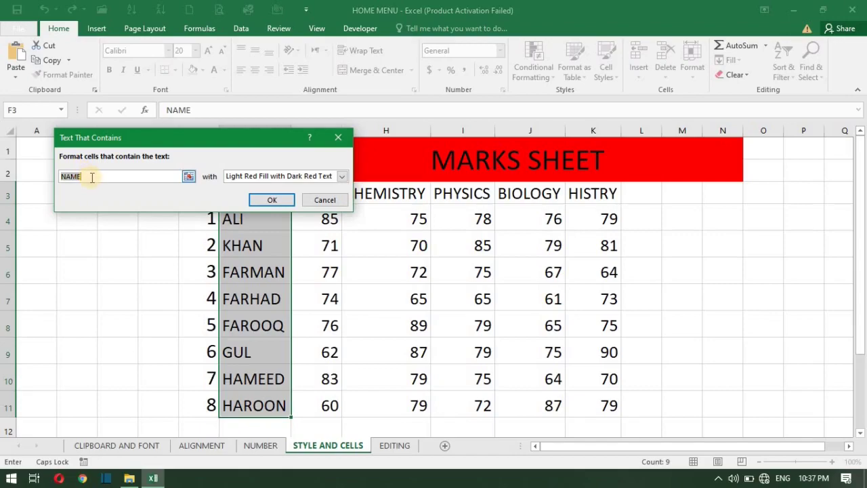
Preview matches for ALI and then GUL, cancel the rule, and reselect G4
key(BackSpace)
text(ALI)
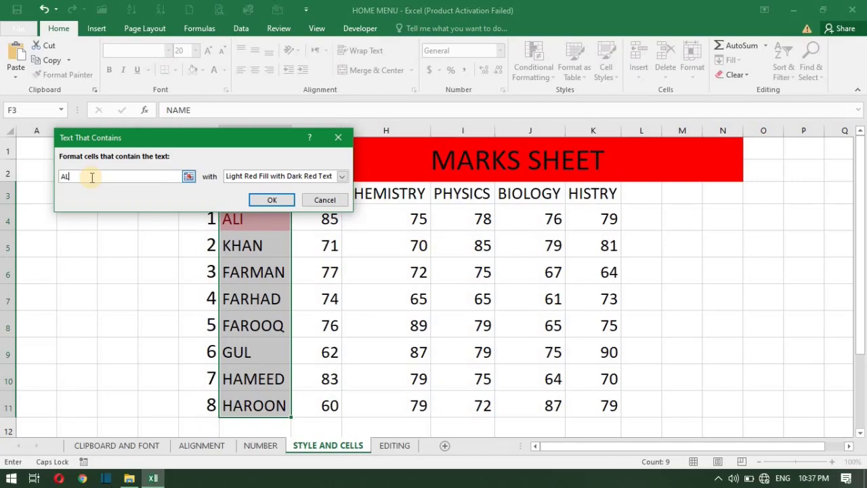
key(BackSpace)
key(BackSpace)
text(F)
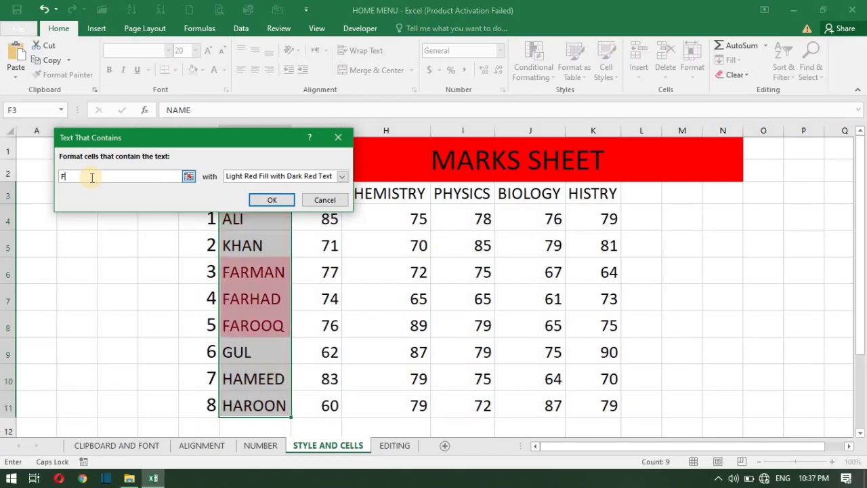
text(GUL)
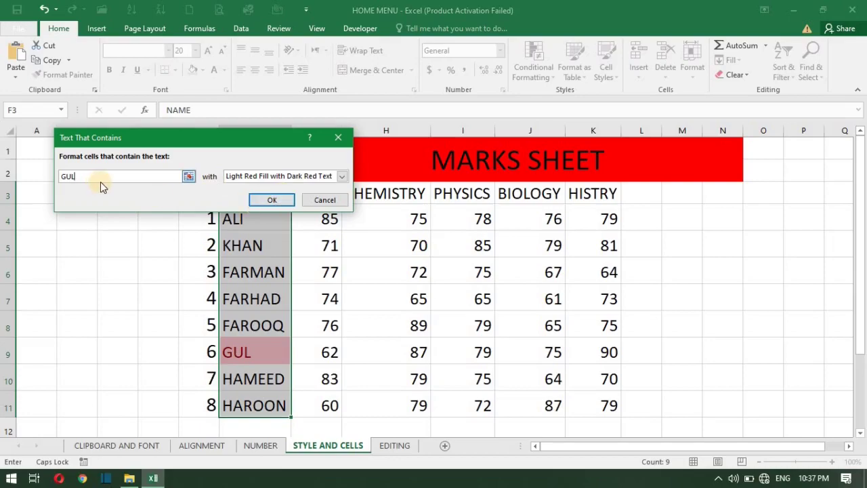
click(331, 200)
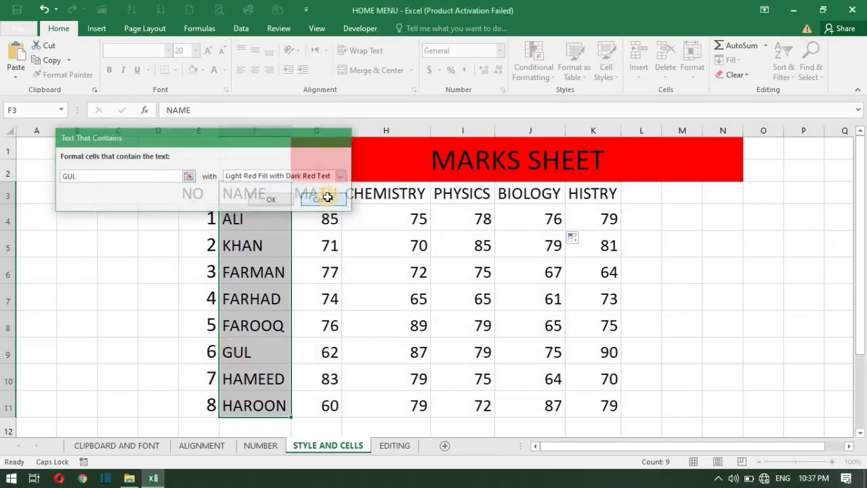
click(320, 217)
Re-enter G4's formula to regenerate the random marks, then select G4:K11
key(F2)
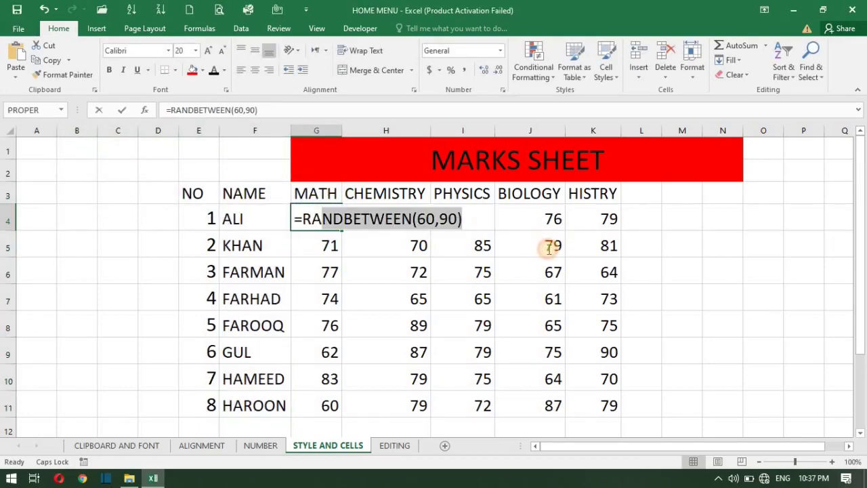
key(Return)
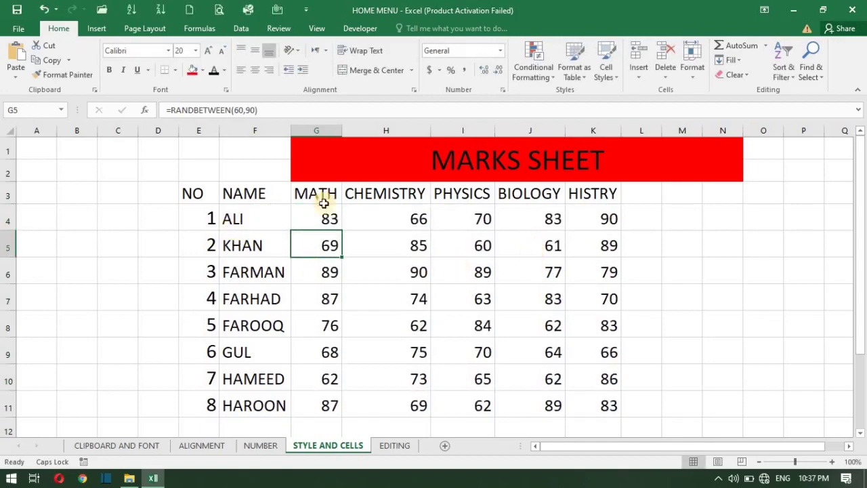
click(319, 217)
drag(374, 238, 590, 411)
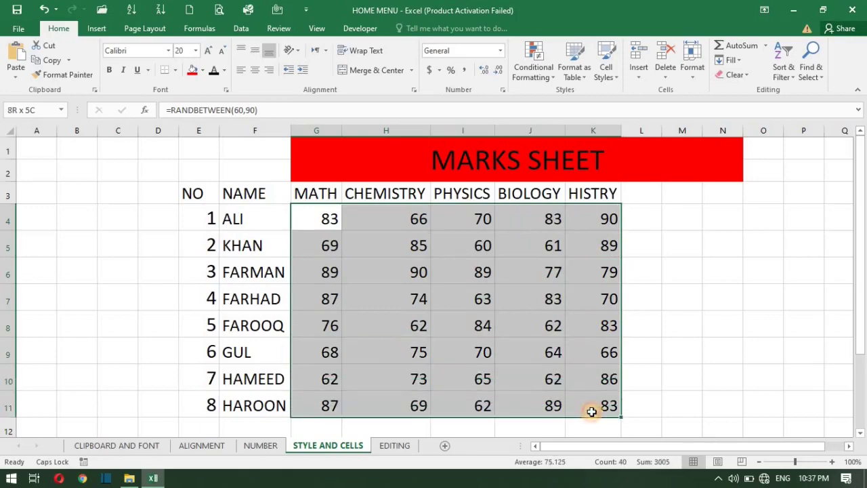
Preview Duplicate Values highlighting on the marks, then cancel it
click(535, 68)
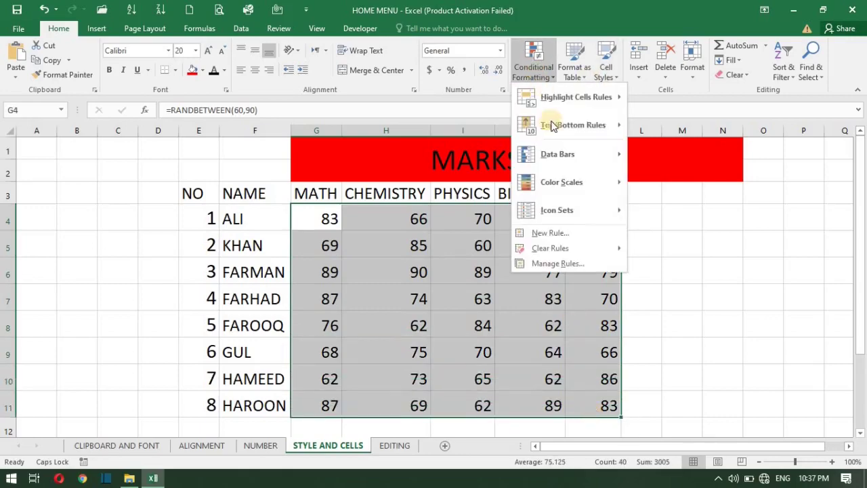
mouse_move(601, 95)
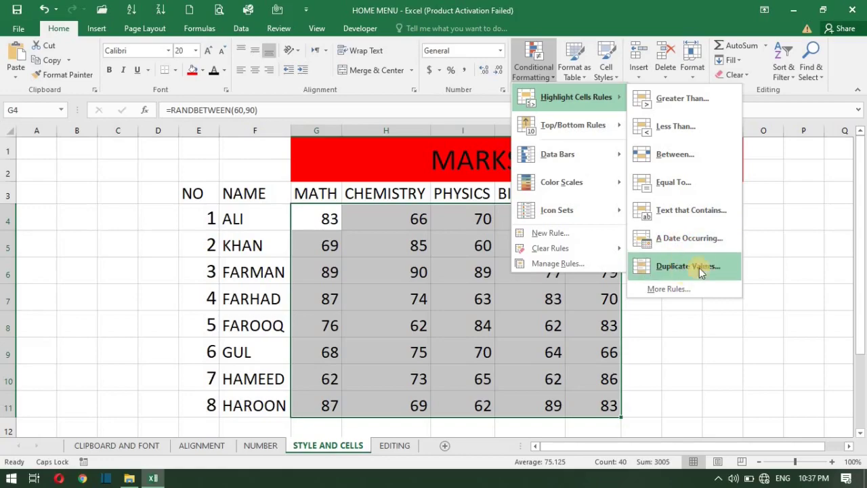
click(706, 264)
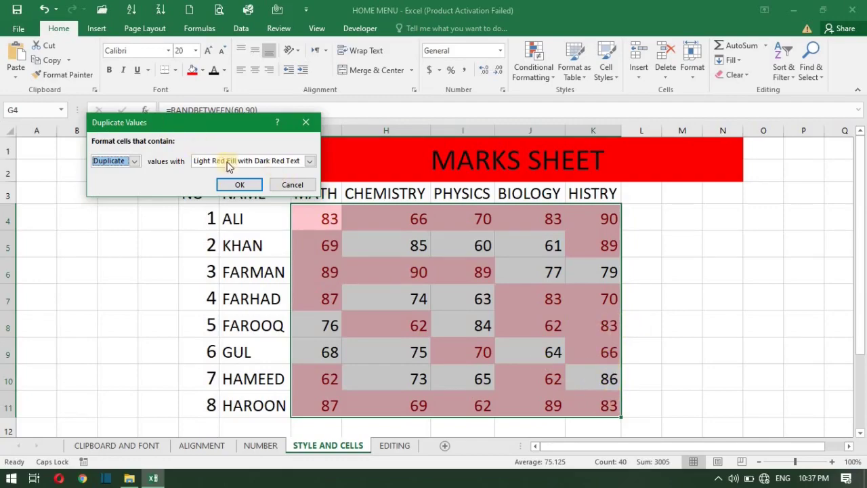
click(279, 184)
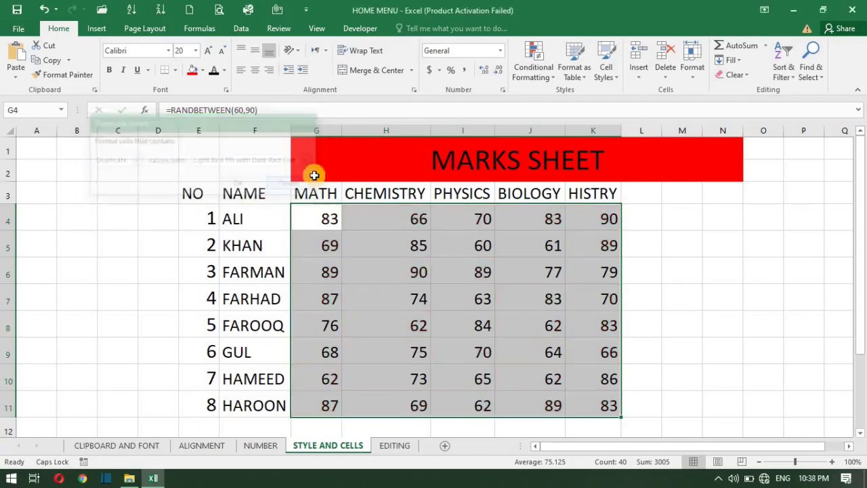
Preview the Top 10 Items highlight on the marks, cancel it, and reopen Conditional Formatting
click(543, 74)
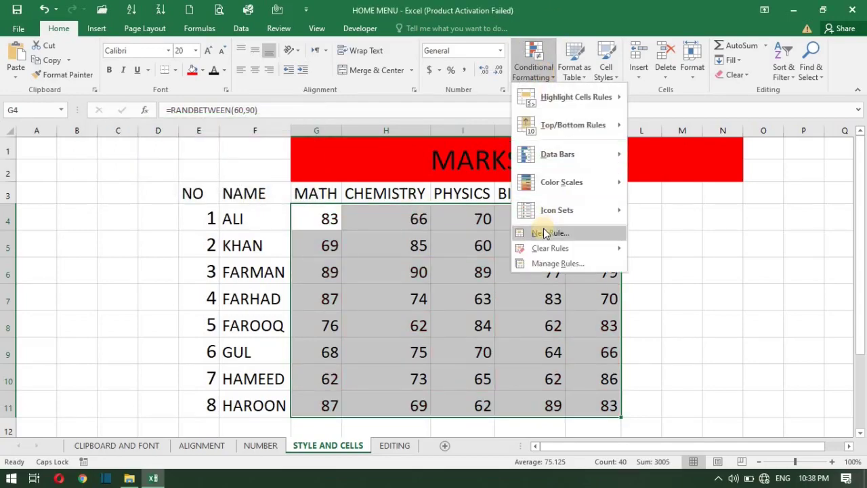
mouse_move(601, 125)
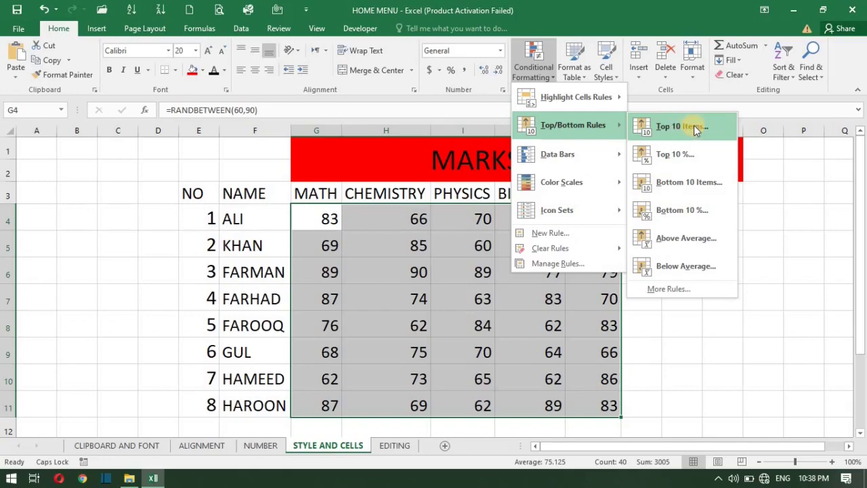
click(693, 126)
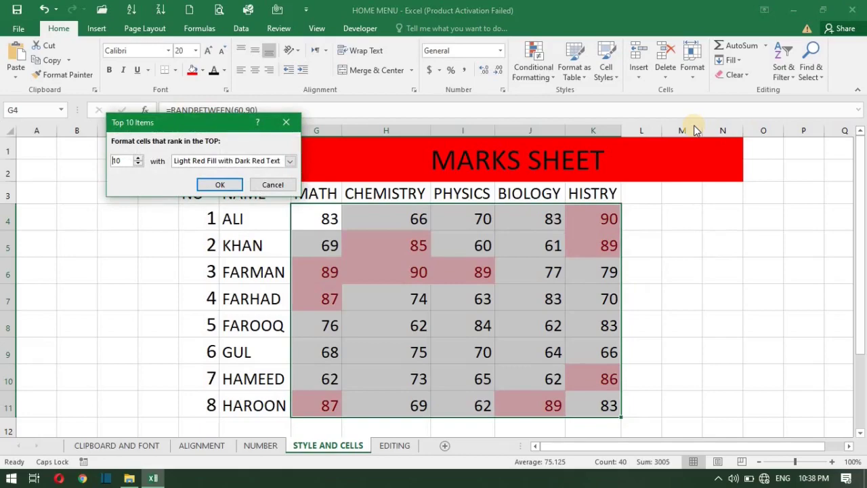
click(274, 186)
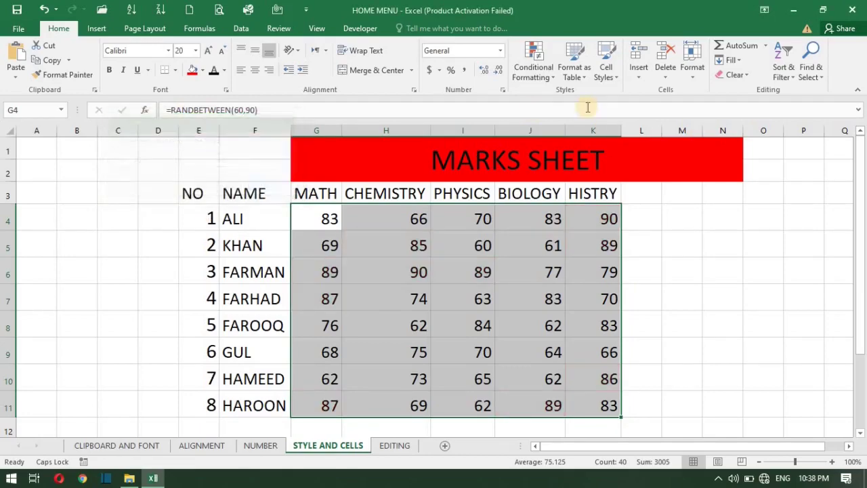
click(543, 66)
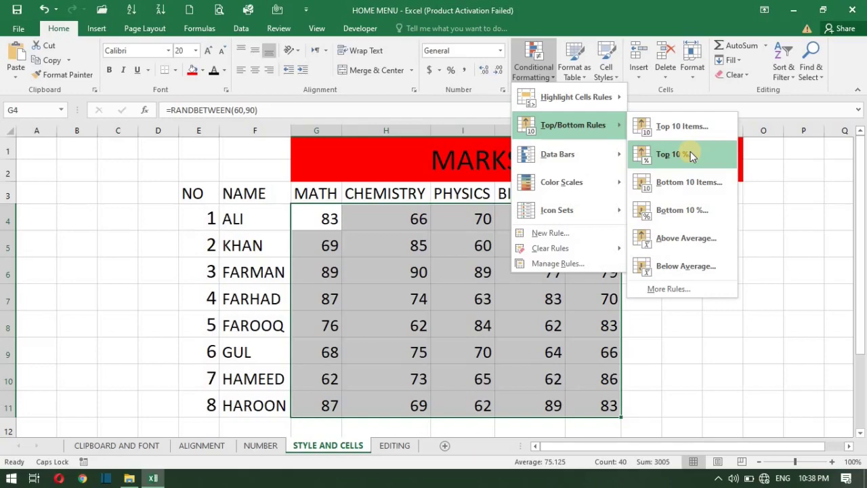
click(690, 153)
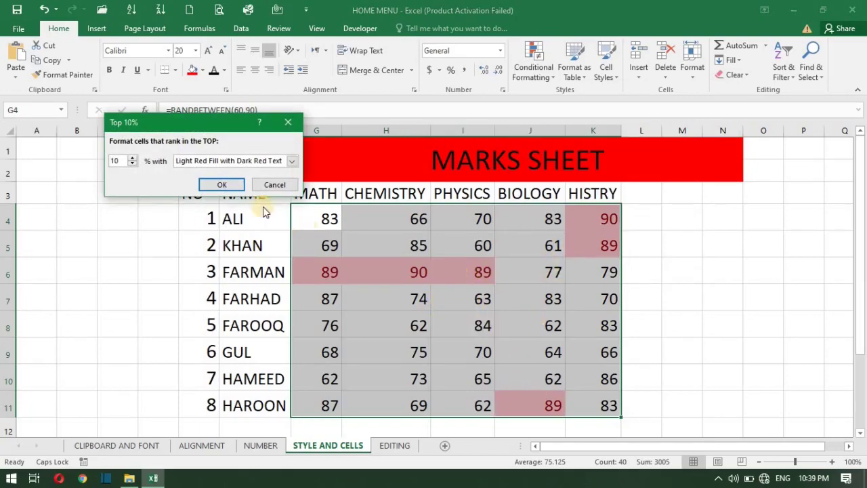
click(113, 161)
key(BackSpace)
text(20)
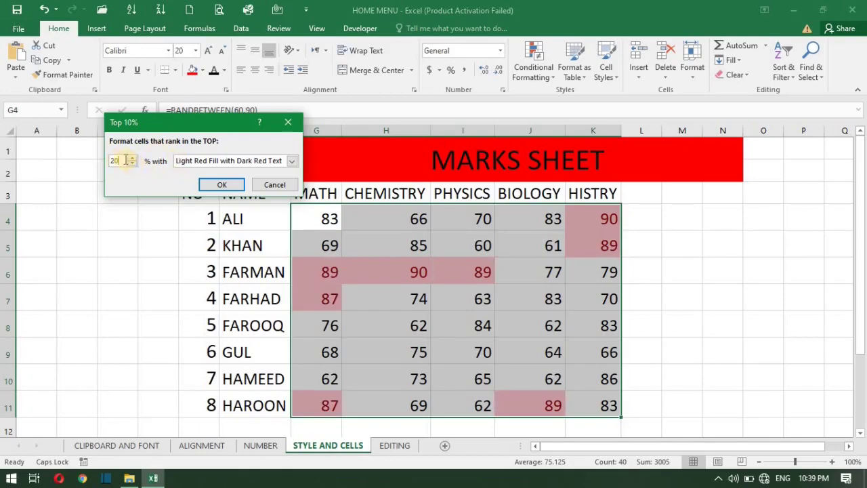
click(274, 185)
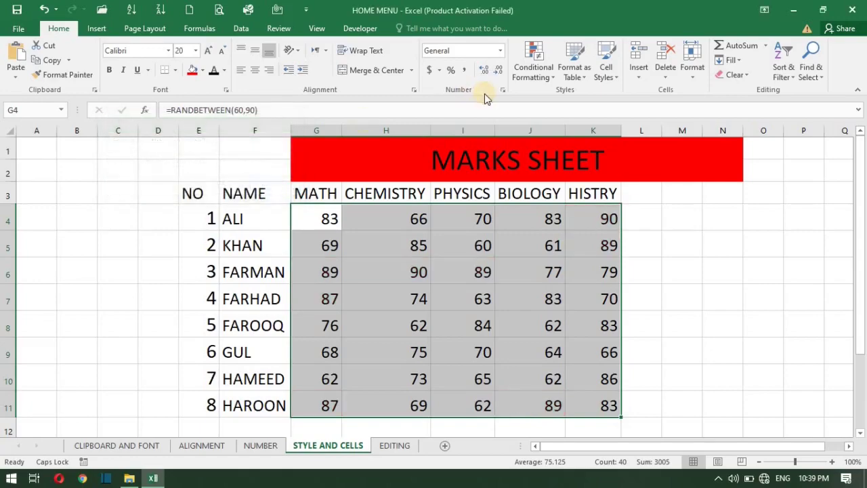
click(532, 61)
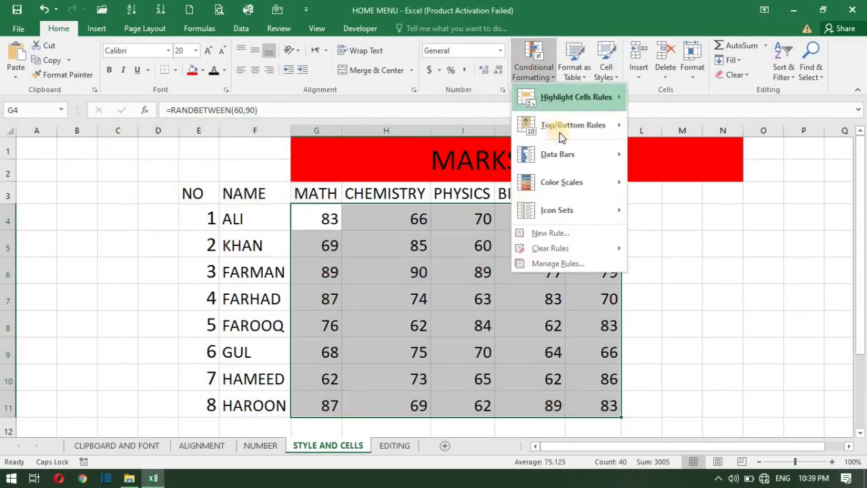
mouse_move(591, 123)
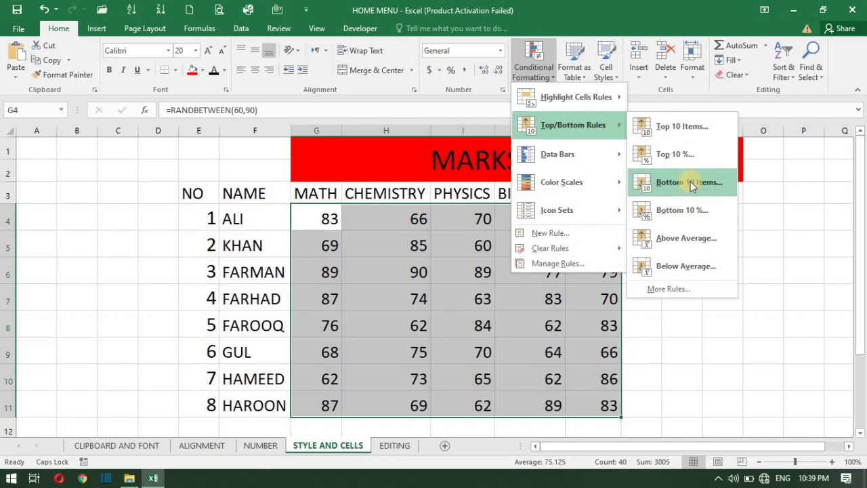
click(690, 183)
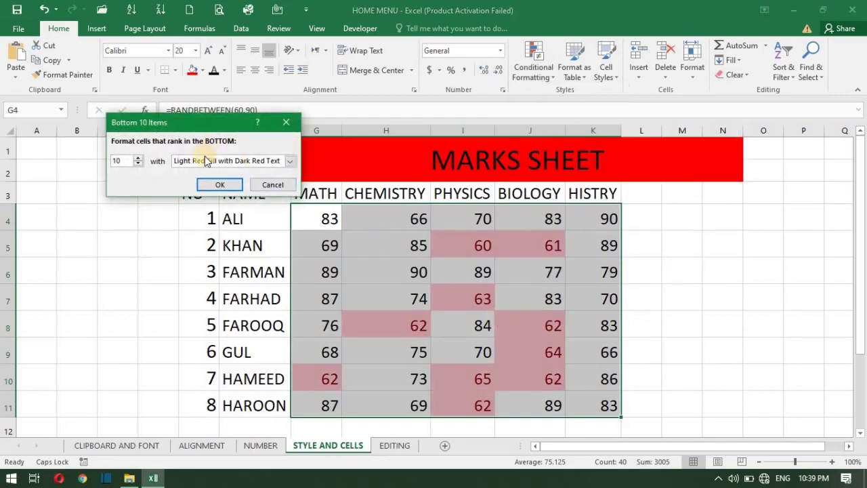
click(274, 185)
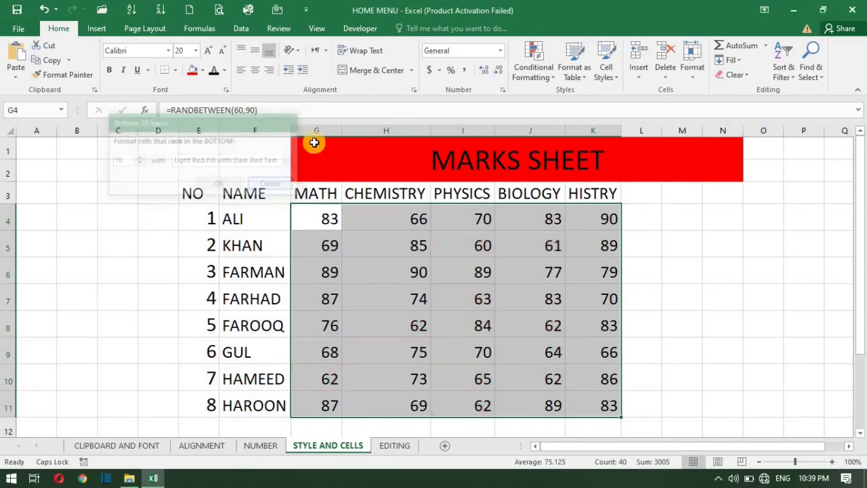
click(542, 54)
mouse_move(587, 145)
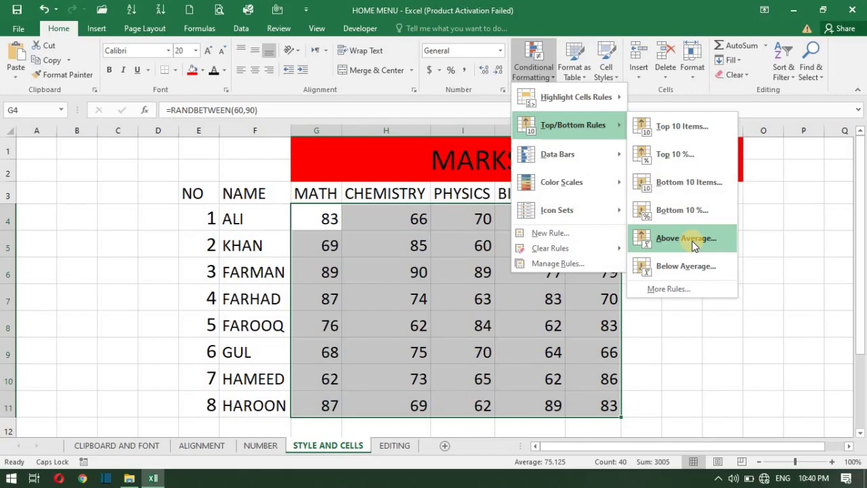
click(747, 224)
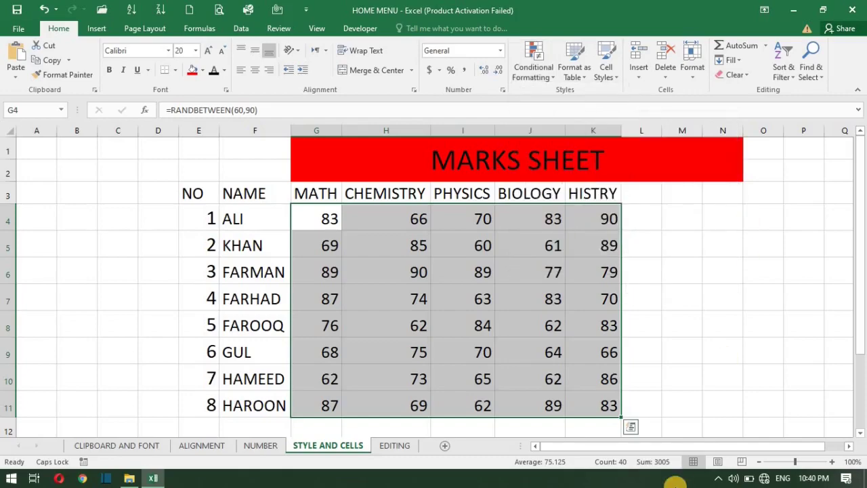
Show the Data Bars Gradient Fill and Solid Fill choices under Conditional Formatting
click(719, 480)
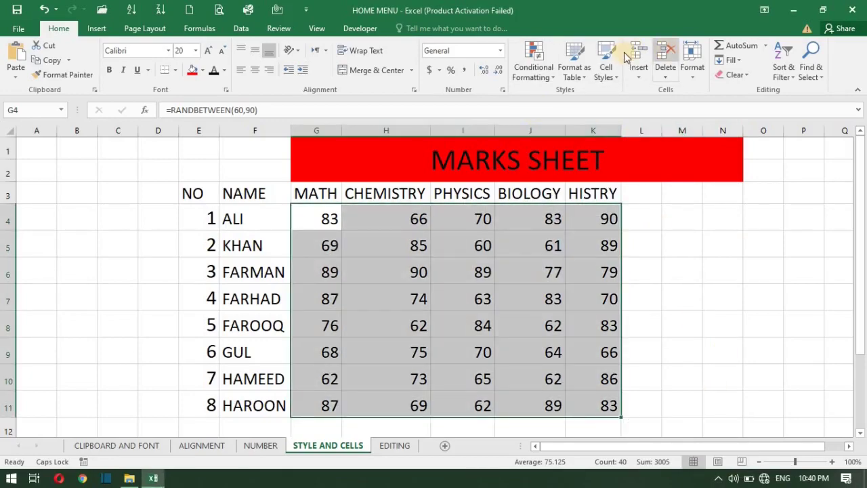
click(548, 61)
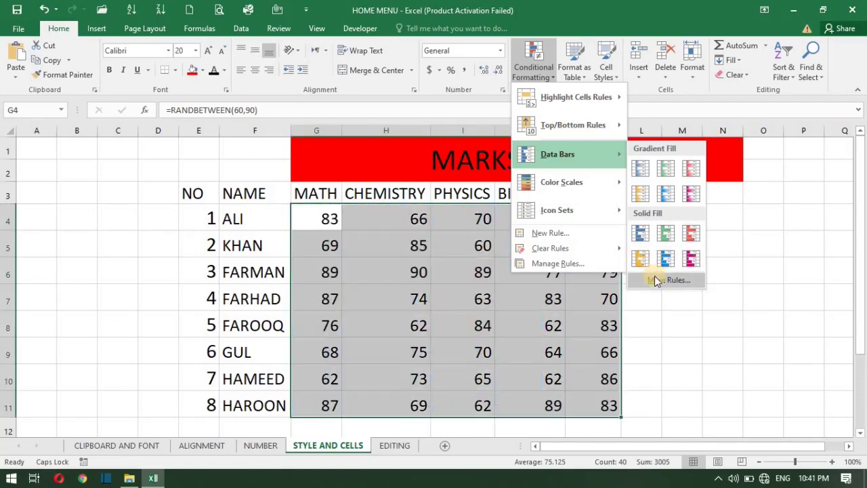
Open and cancel the data bar More Rules dialog, then preview Color Scales across G4:K11
click(656, 279)
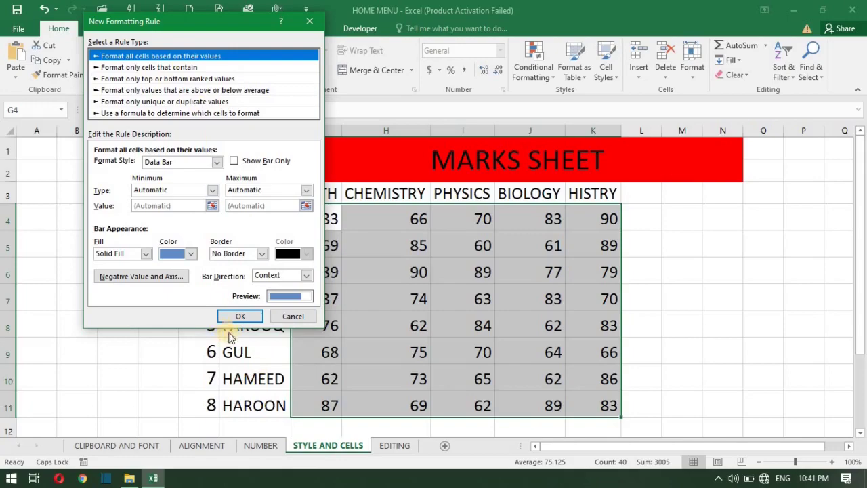
click(291, 316)
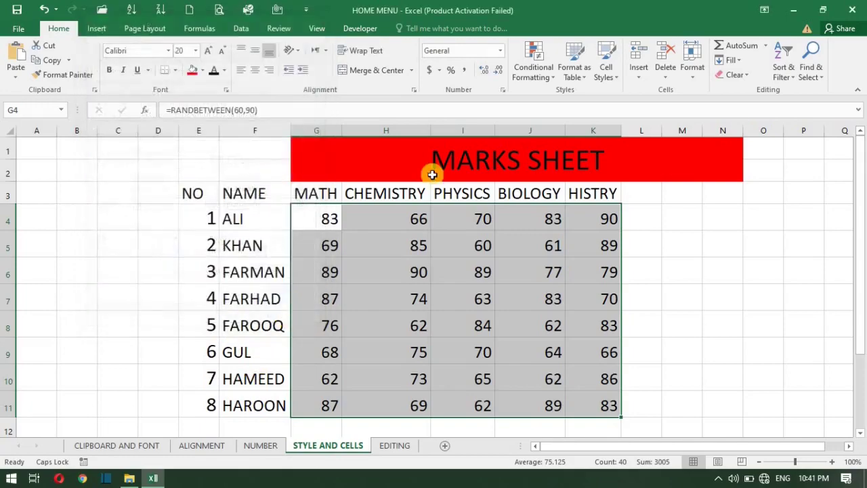
click(533, 68)
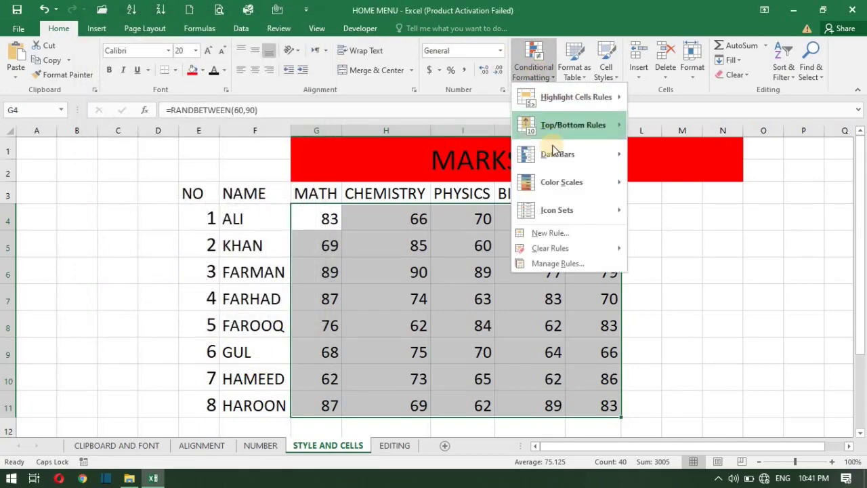
mouse_move(600, 183)
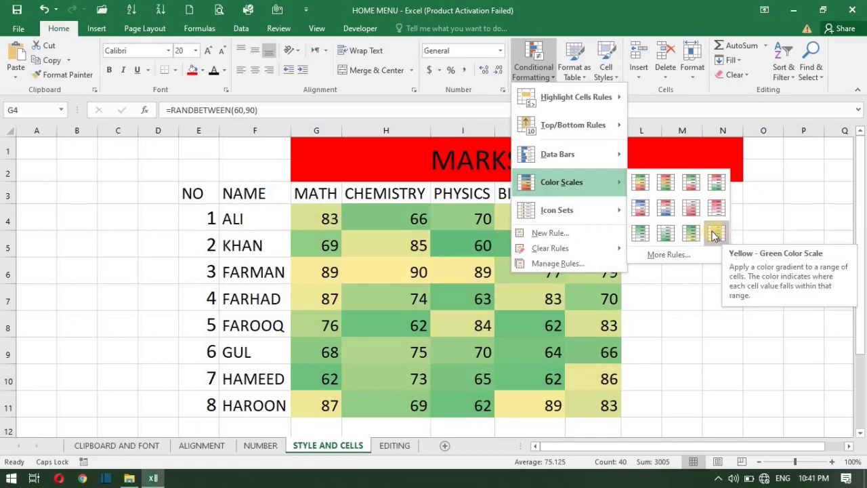
mouse_move(588, 210)
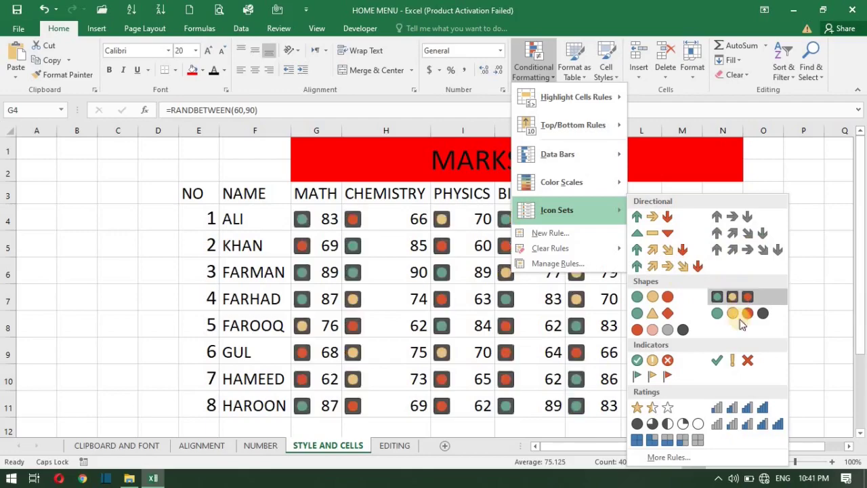
Start a new 'Format only cells that contain' rule, then cancel it without adding anything
click(560, 235)
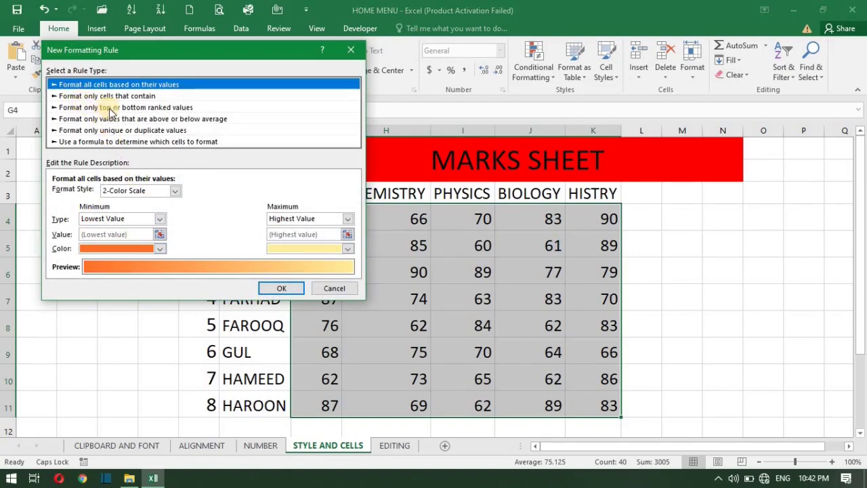
click(159, 99)
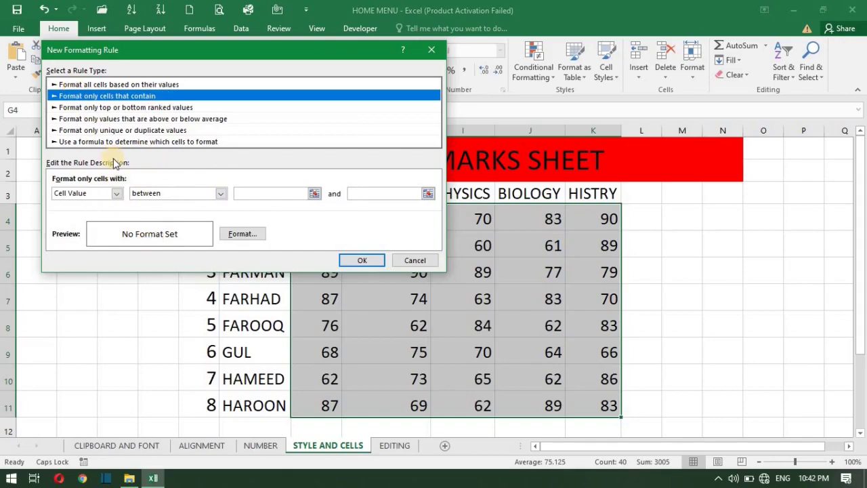
click(416, 261)
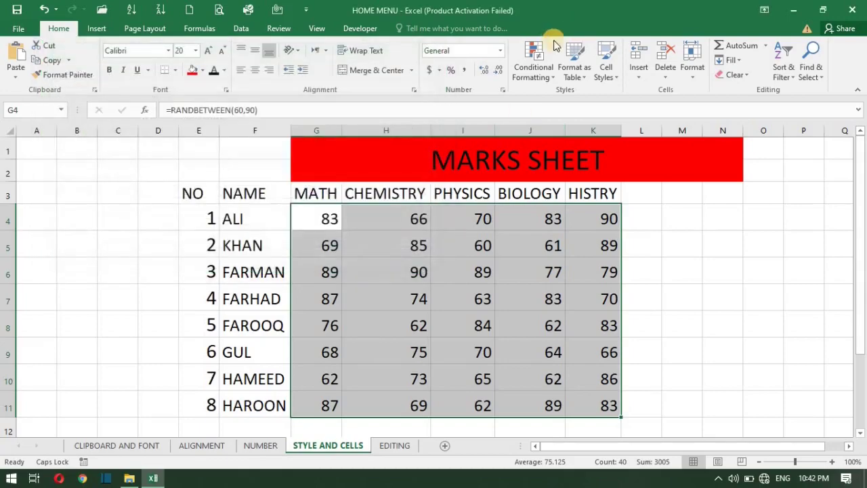
click(541, 63)
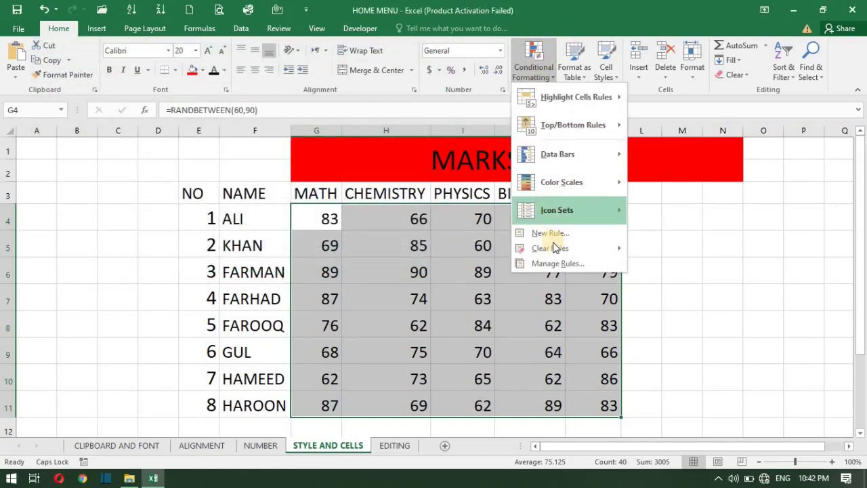
mouse_move(557, 248)
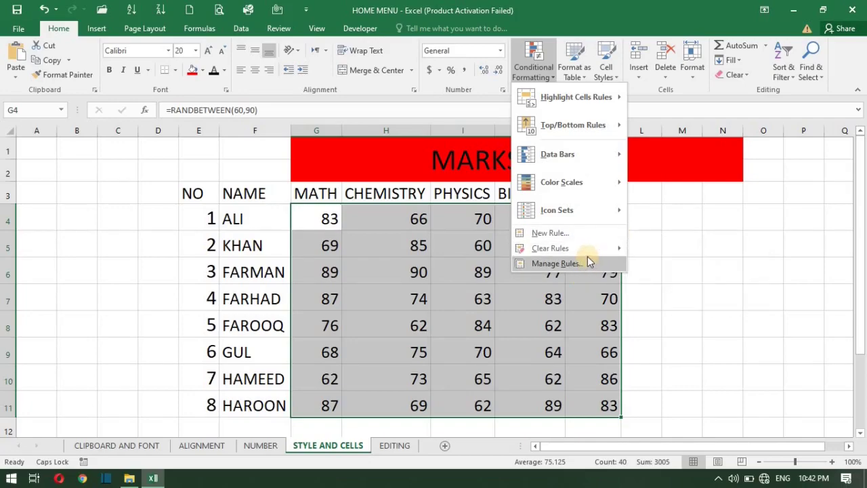
click(647, 220)
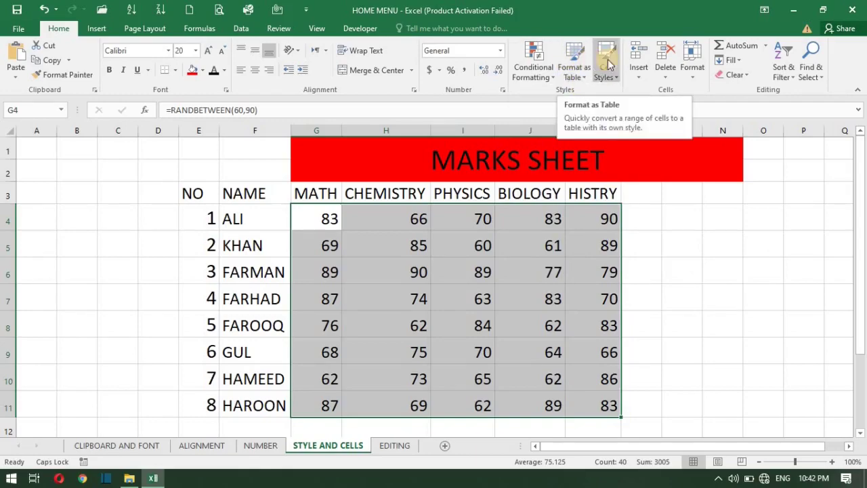
click(584, 63)
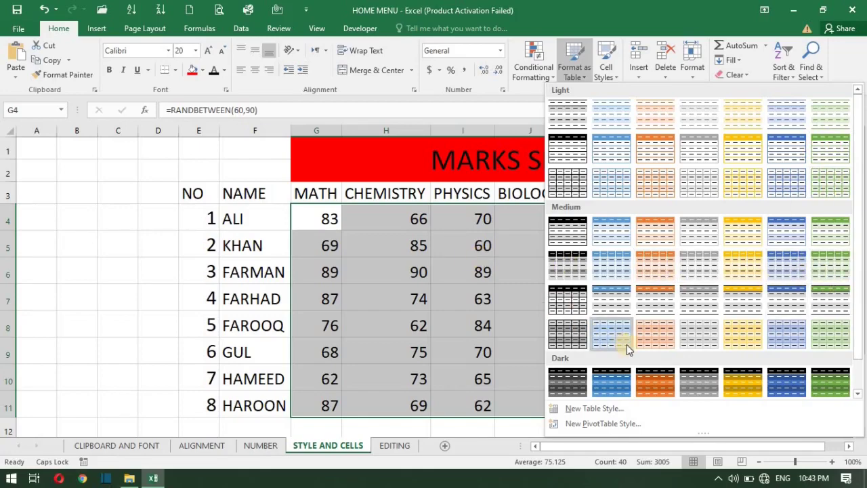
click(652, 385)
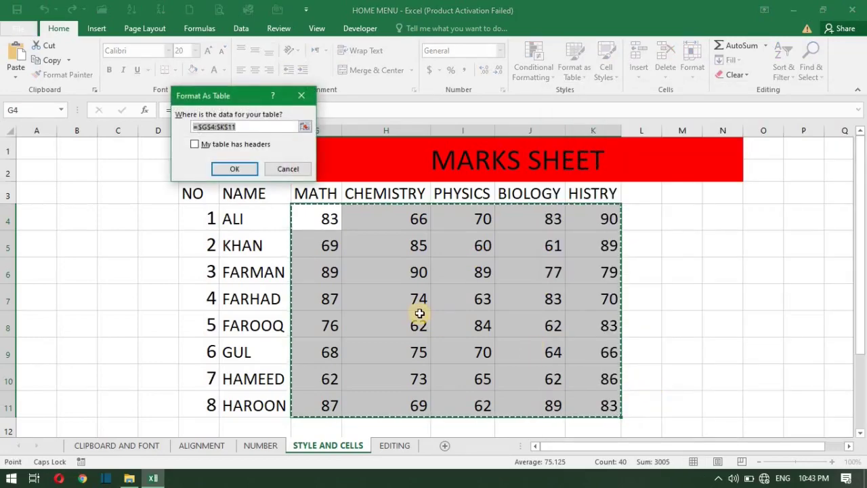
click(236, 169)
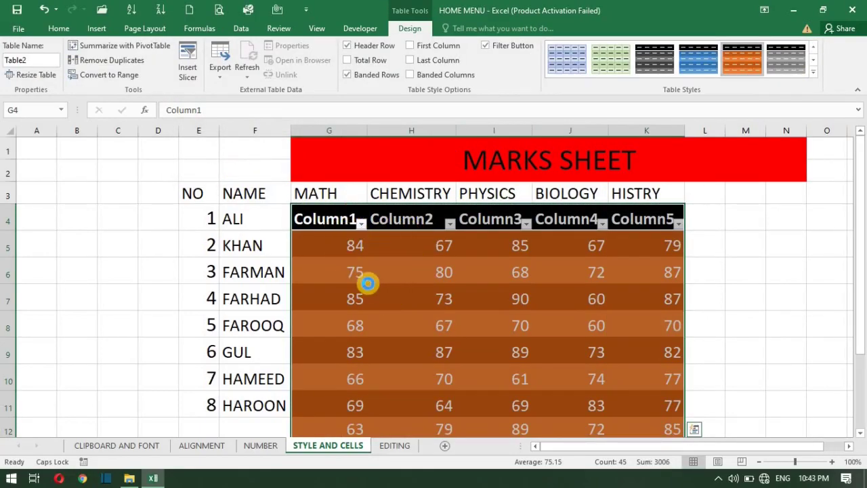
key(ctrl+z)
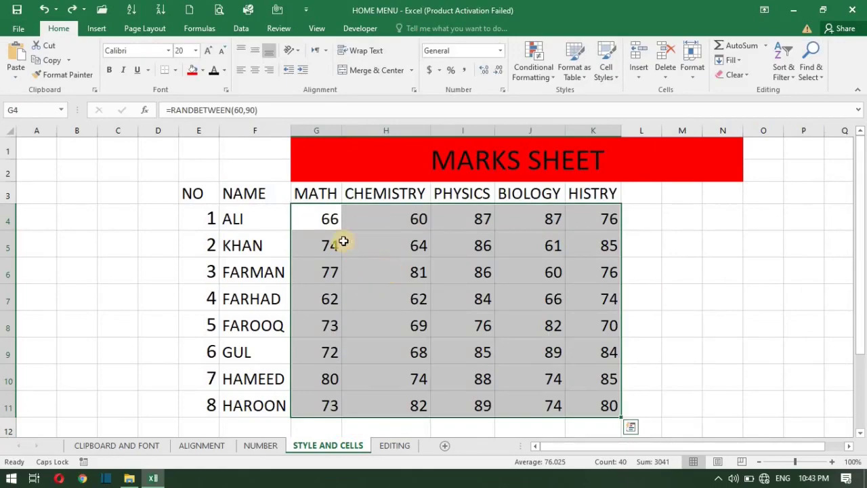
click(569, 61)
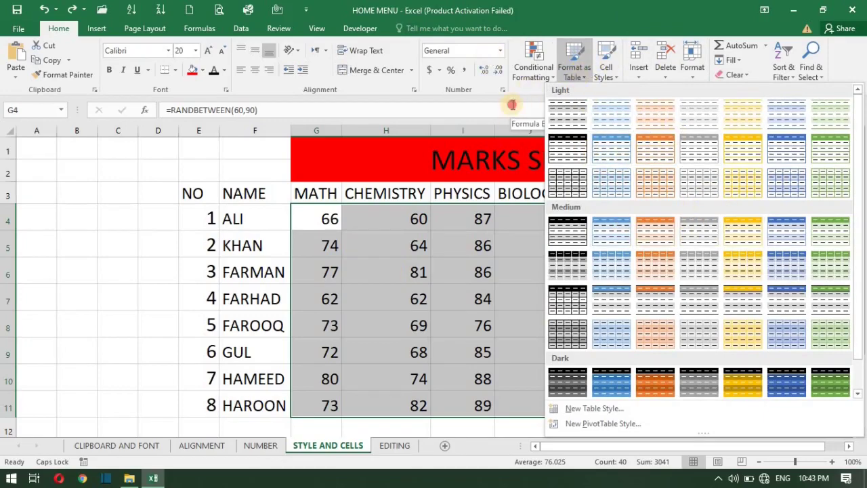
click(575, 68)
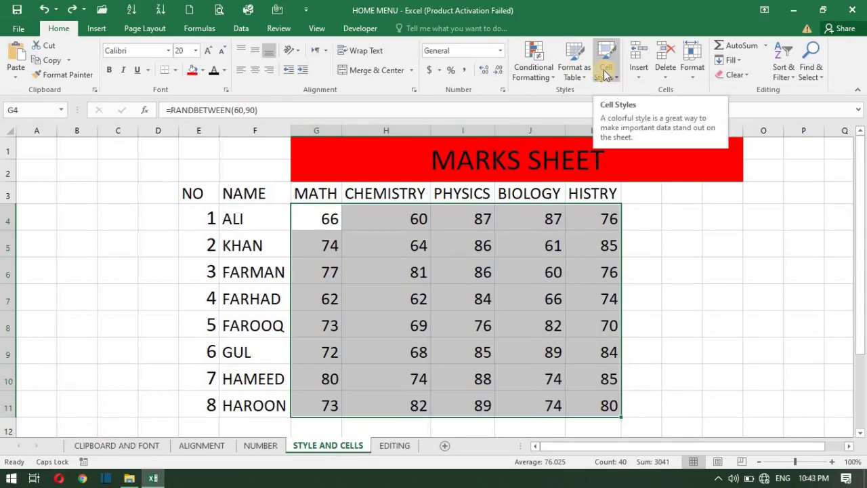
click(610, 72)
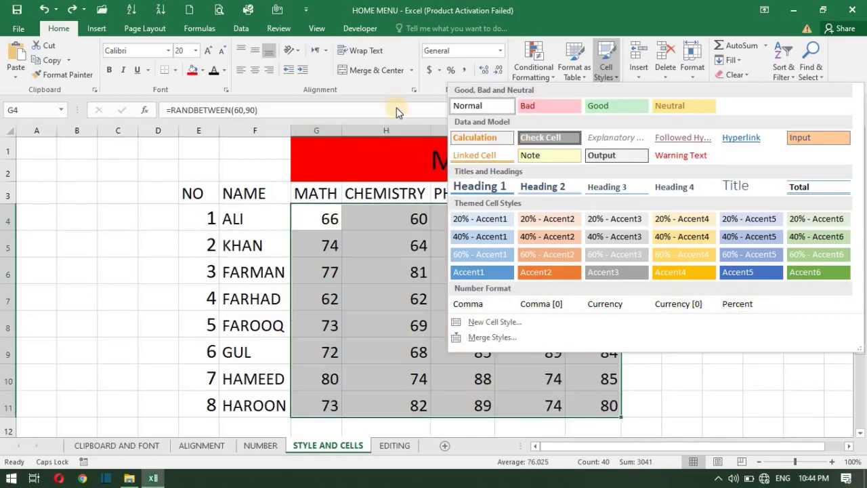
click(395, 106)
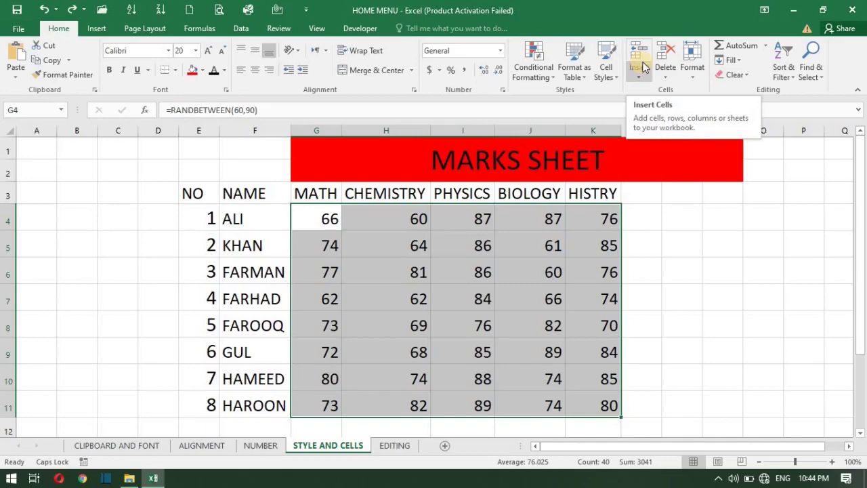
Remove the BIOLOGY heading text from J3, then insert one blank cell at M4
click(651, 246)
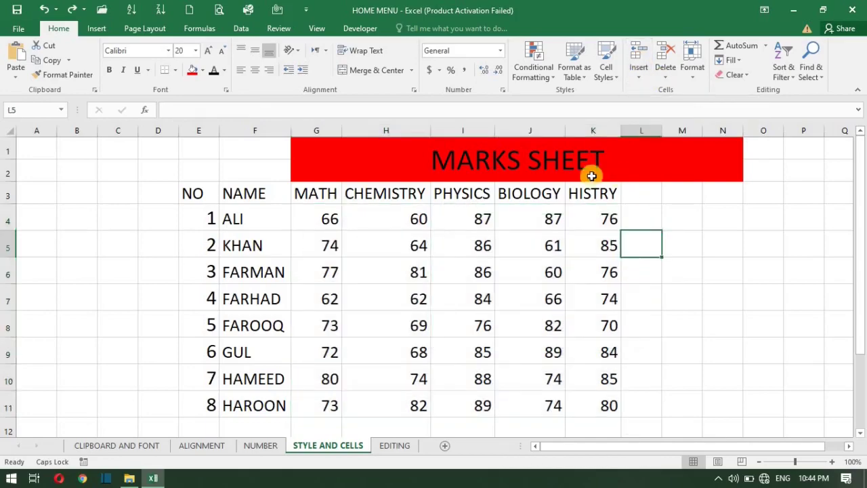
click(562, 207)
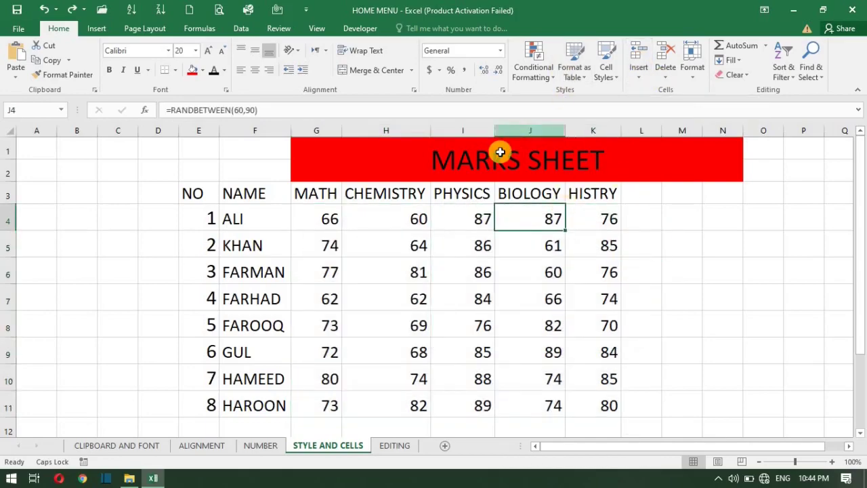
click(525, 129)
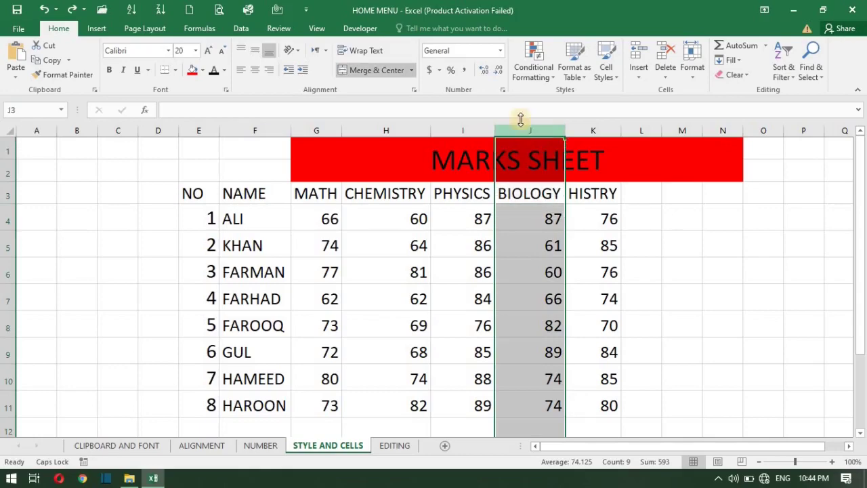
click(533, 110)
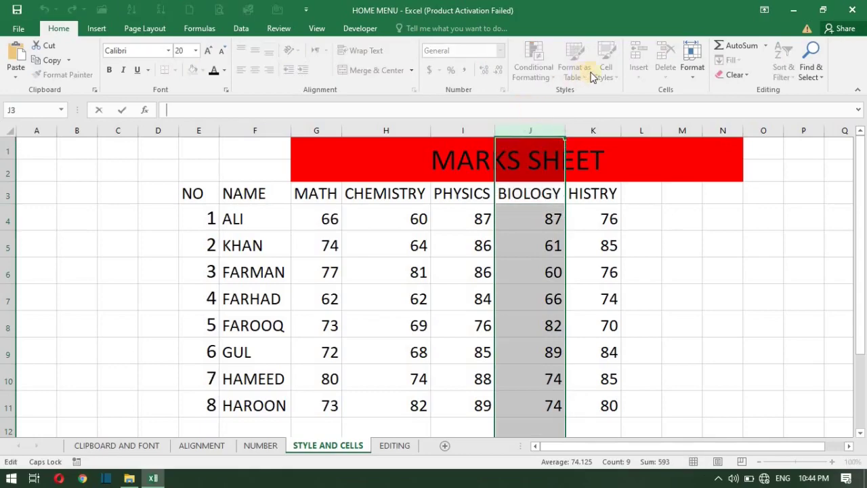
click(259, 134)
click(265, 149)
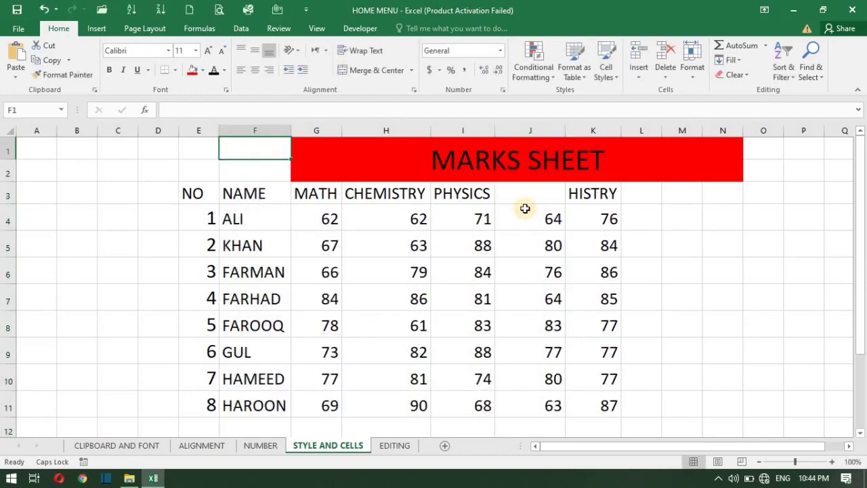
click(673, 210)
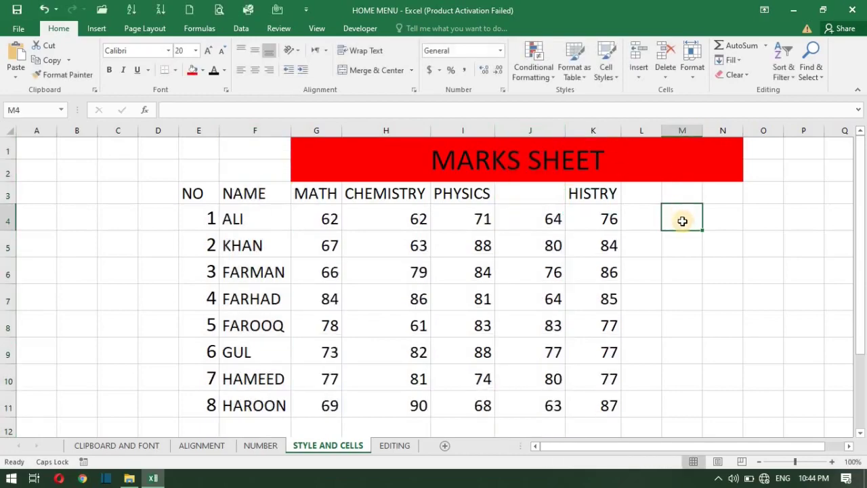
click(641, 57)
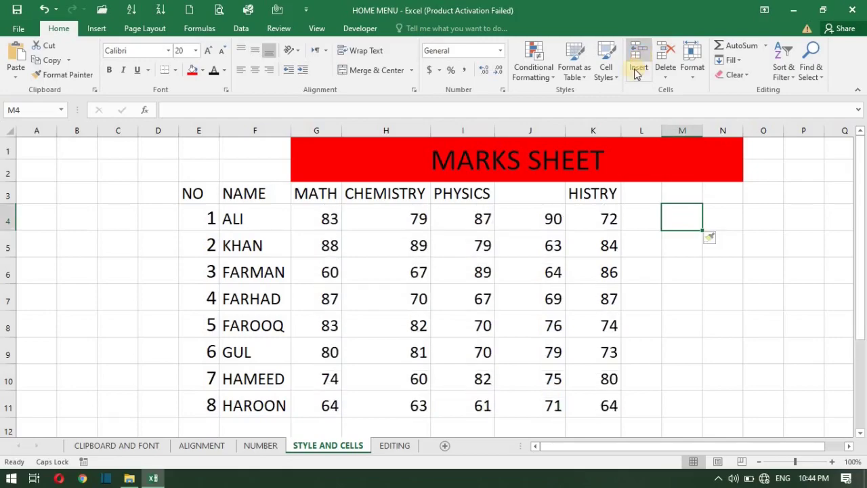
click(636, 73)
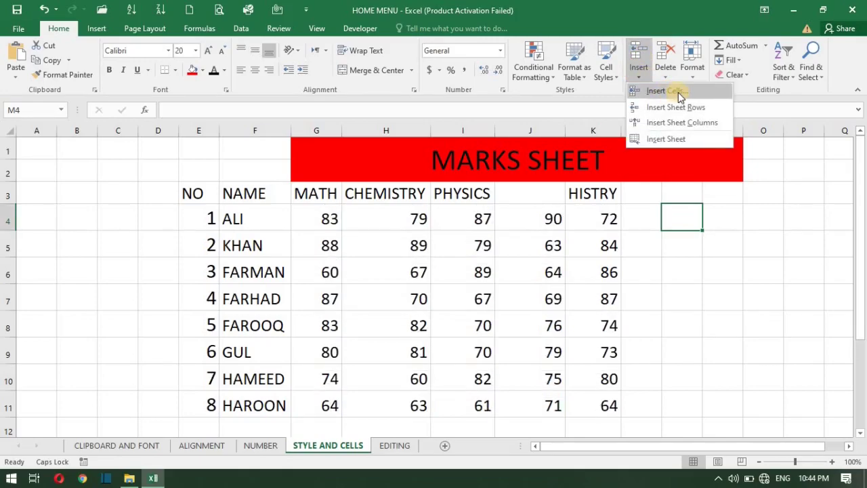
click(488, 245)
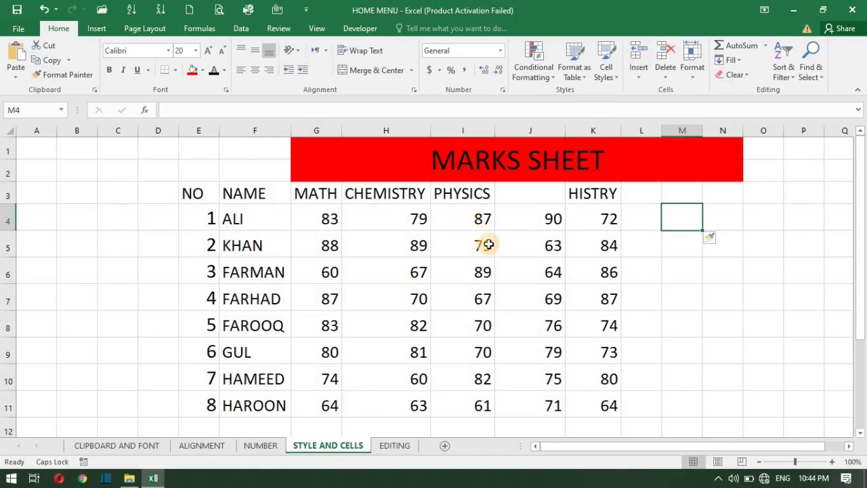
click(484, 246)
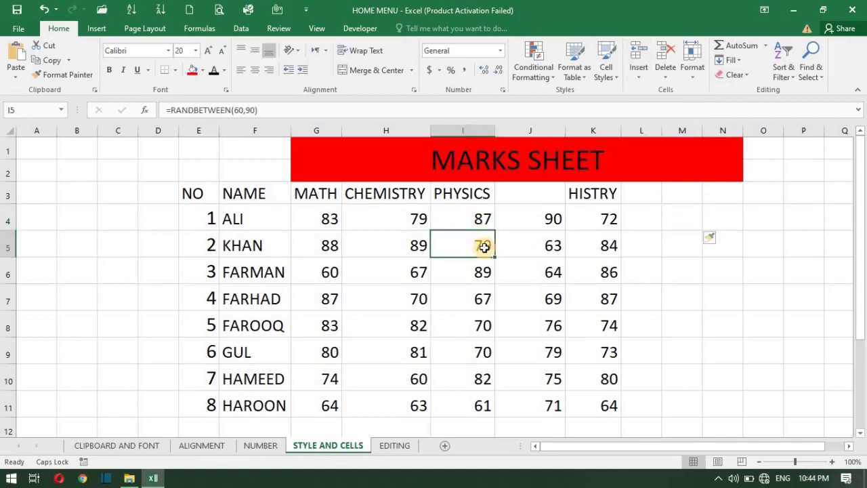
click(640, 60)
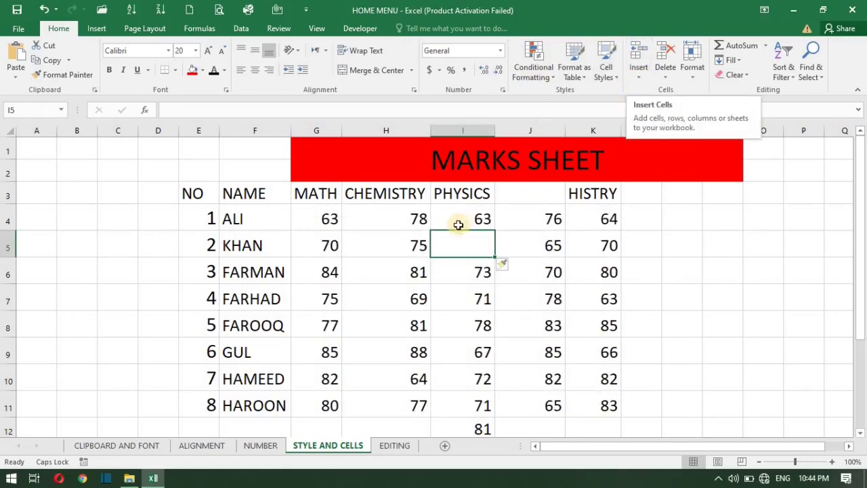
key(ctrl+z)
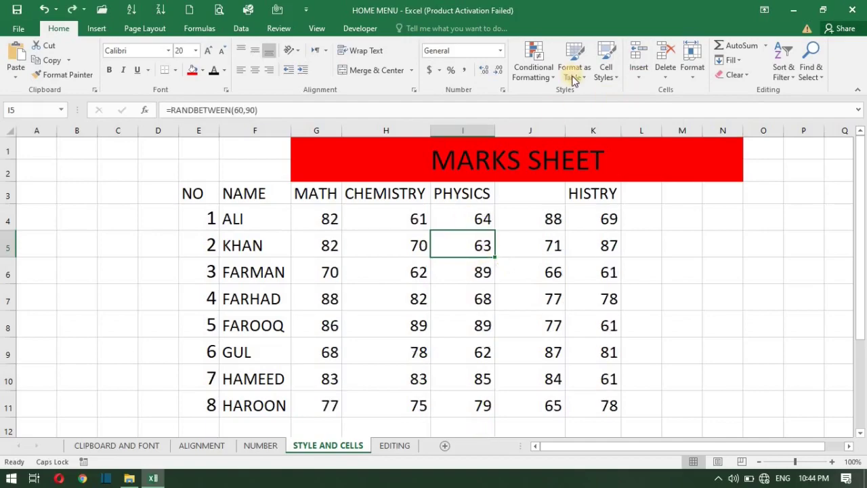
click(636, 71)
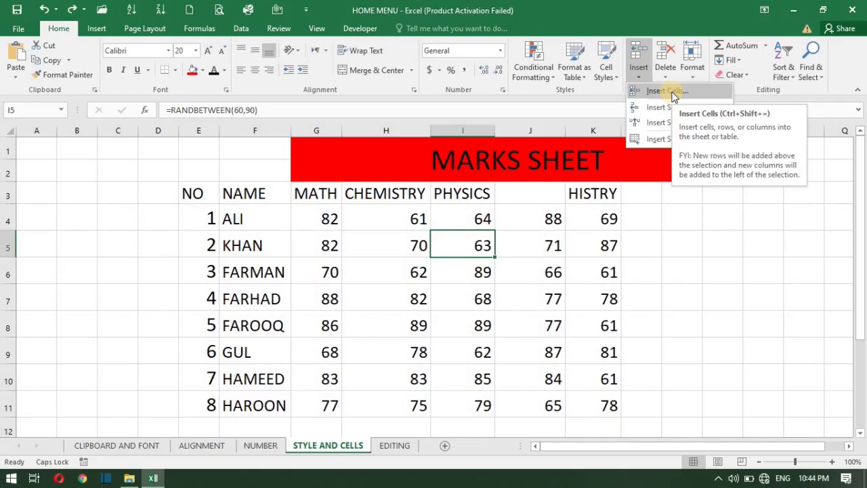
click(669, 91)
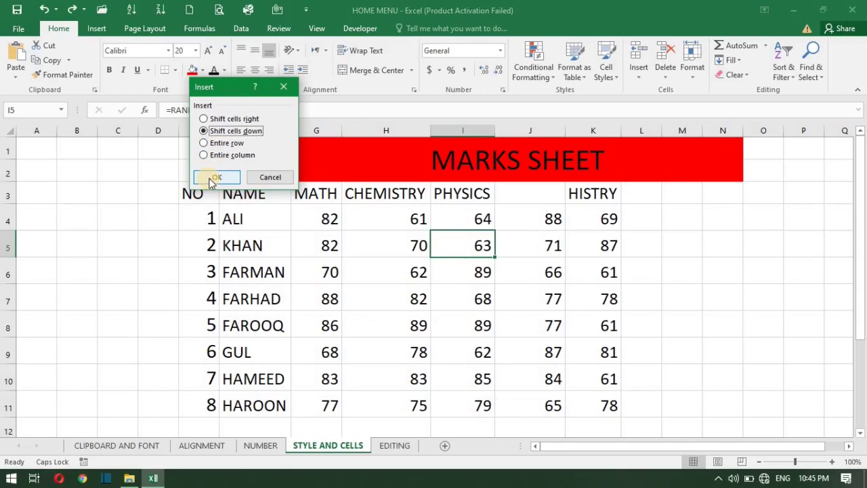
click(220, 178)
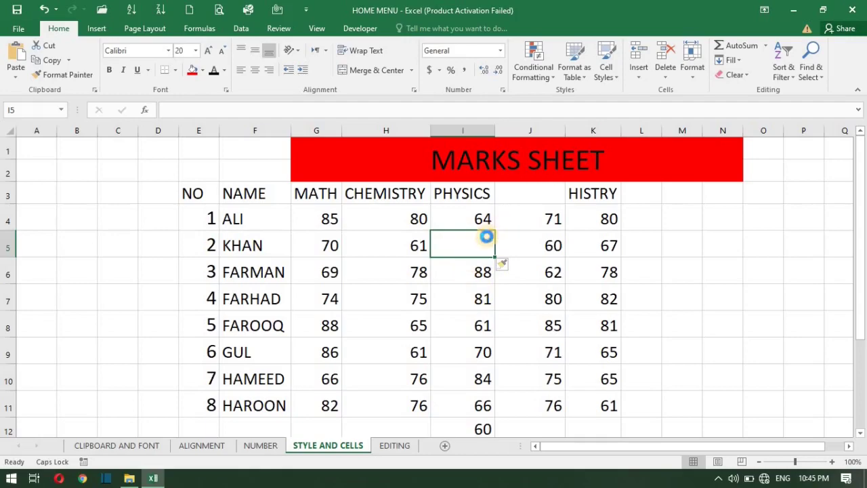
key(ctrl+z)
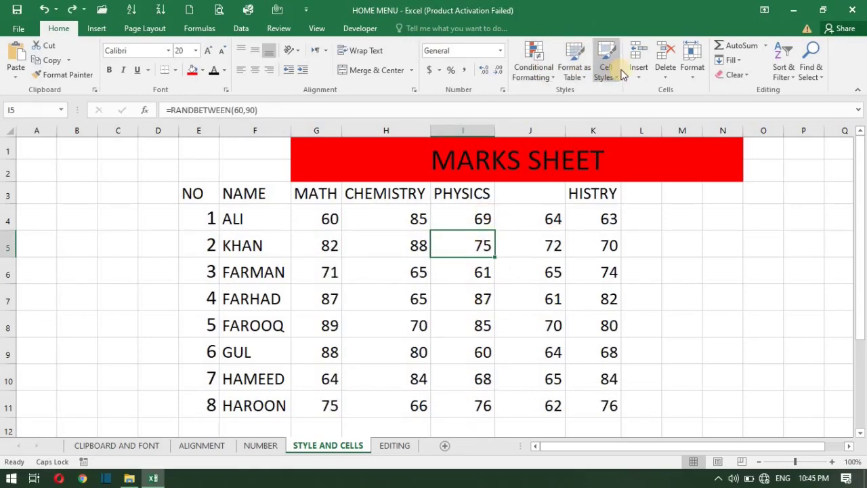
Insert a sheet row and a sheet column, then undo both insertions
click(641, 72)
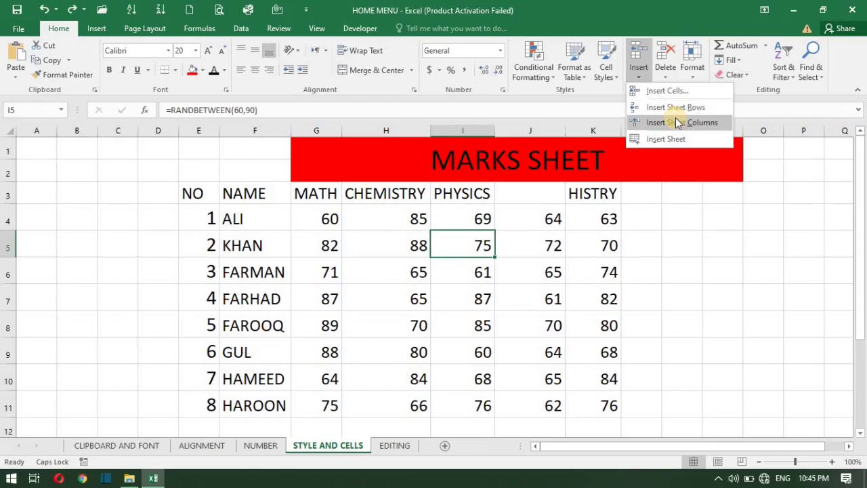
click(674, 107)
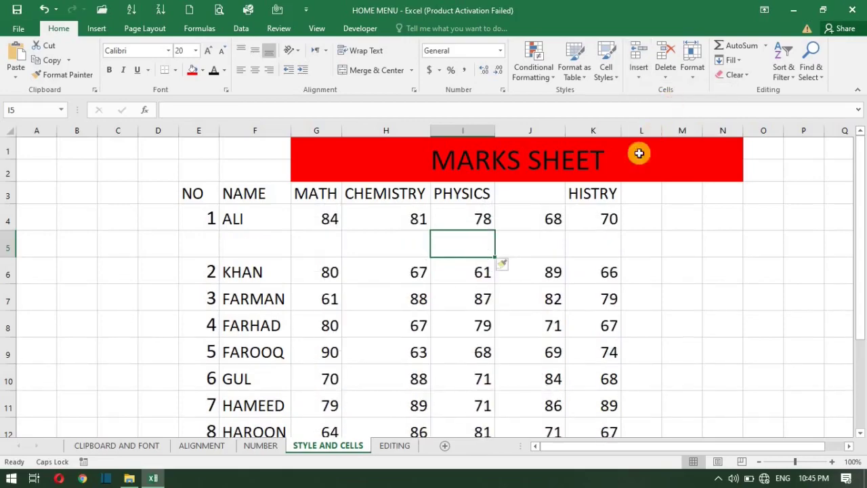
click(639, 75)
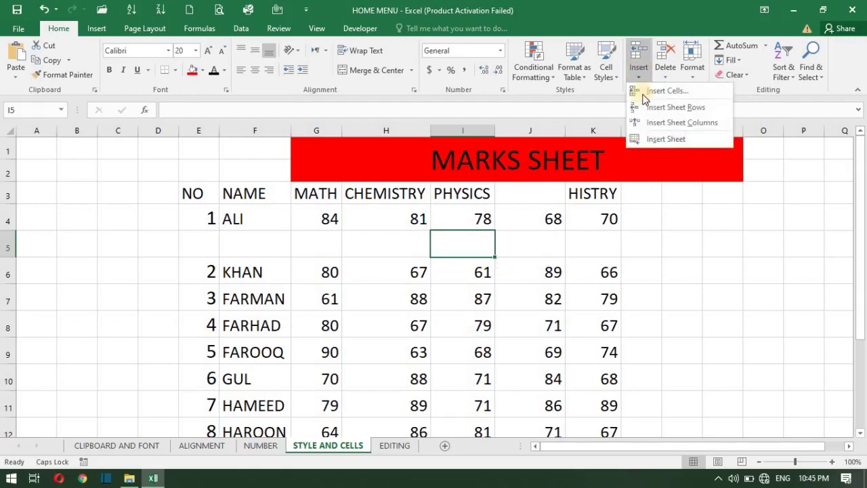
click(688, 124)
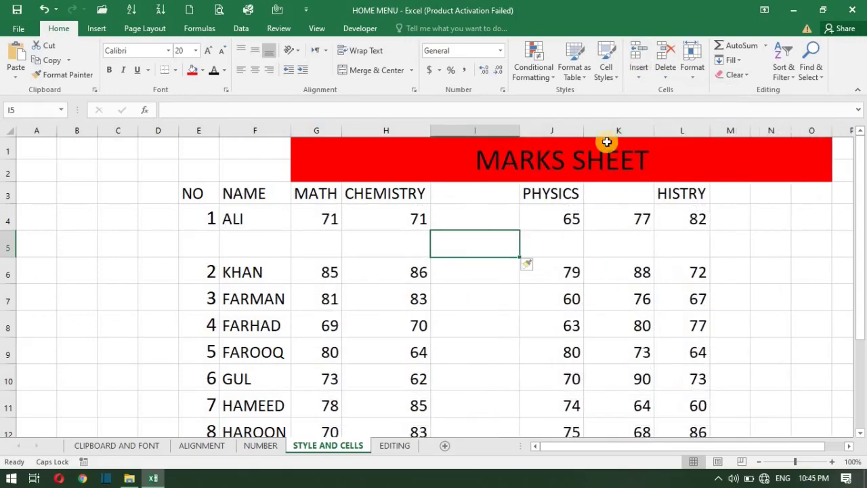
key(ctrl+z)
key(ctrl+z)
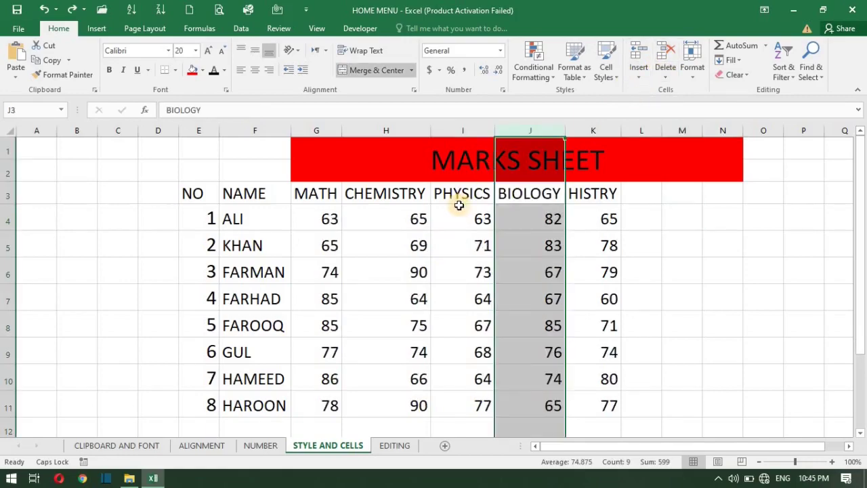
From I4, insert a blank row above ALI and a blank column before PHYSICS, then delete cell I4
click(465, 222)
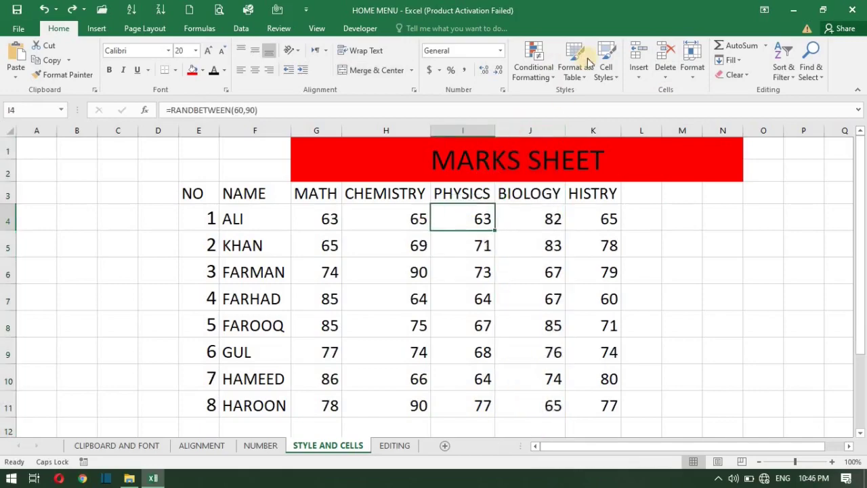
click(639, 76)
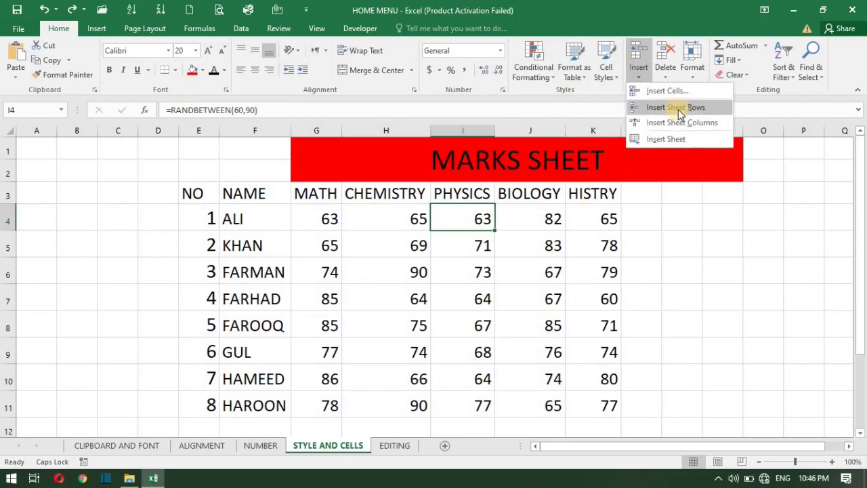
click(681, 108)
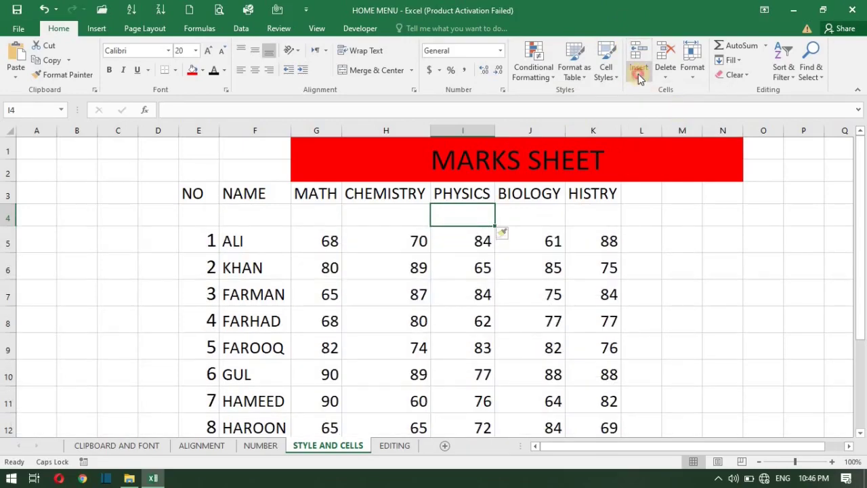
click(641, 76)
click(673, 123)
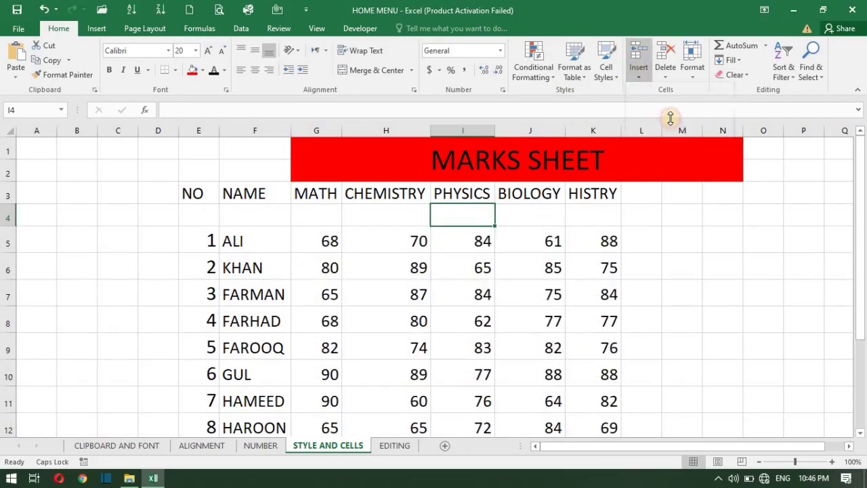
click(666, 63)
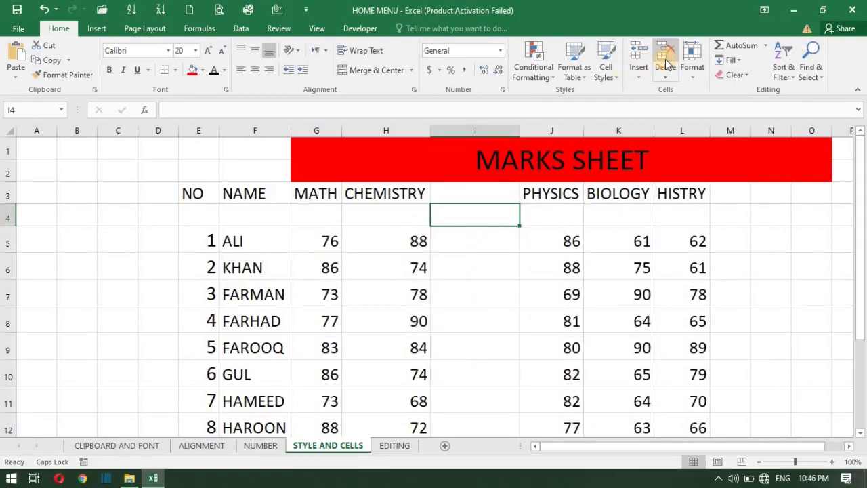
Delete the blank sheet row 4 and the blank sheet column I
click(664, 79)
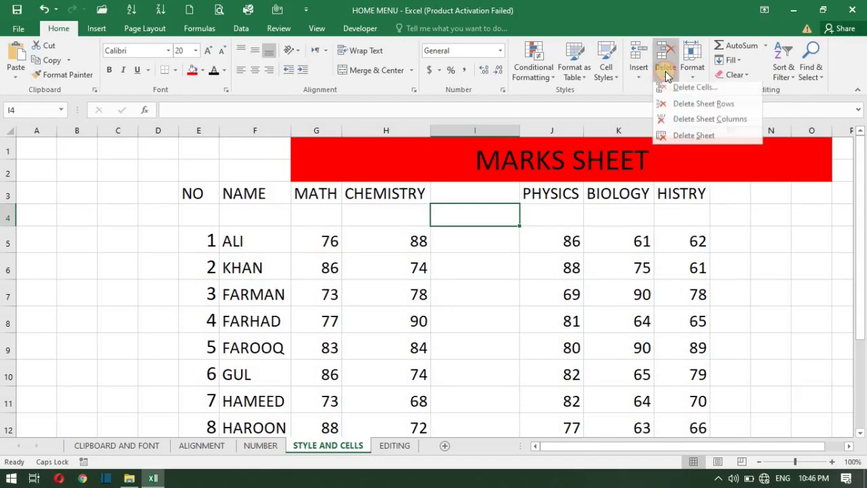
click(715, 108)
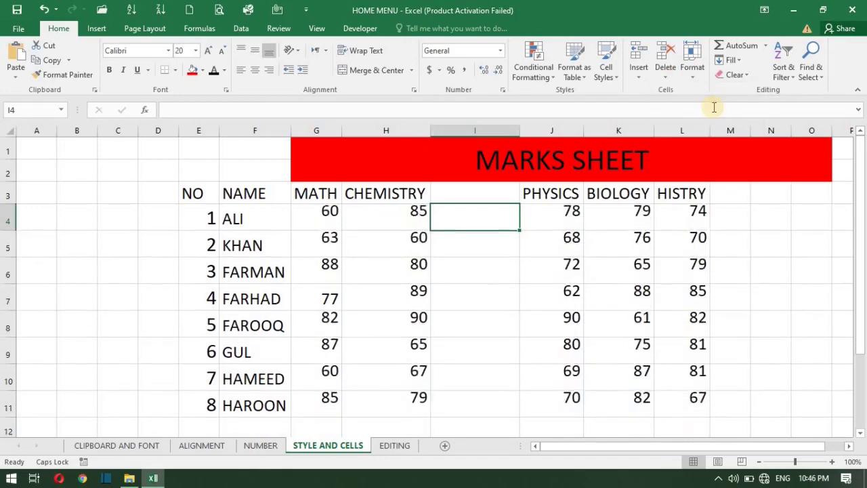
click(665, 76)
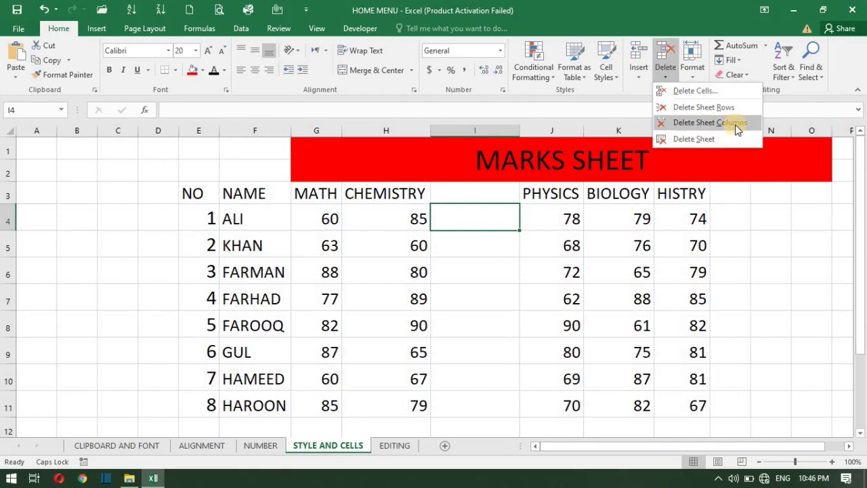
click(738, 123)
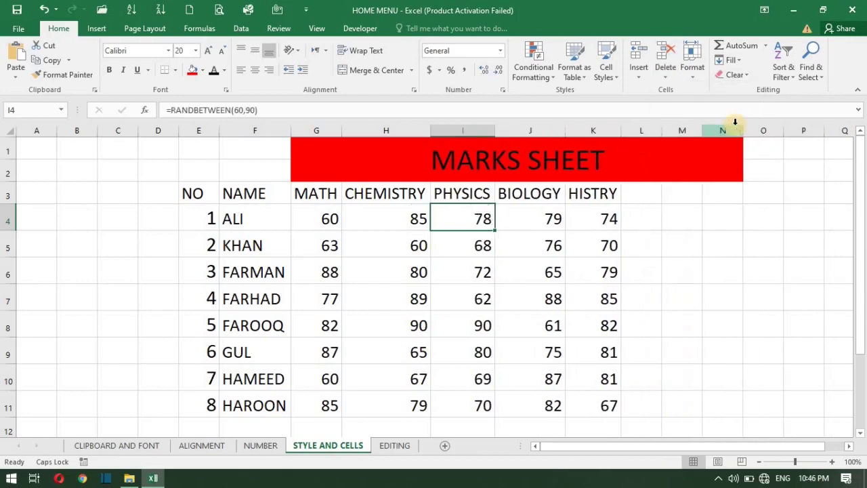
click(694, 74)
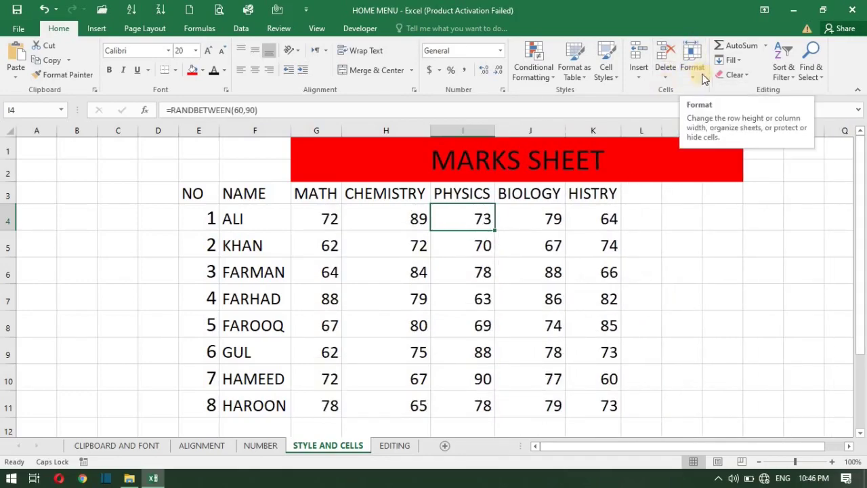
click(694, 73)
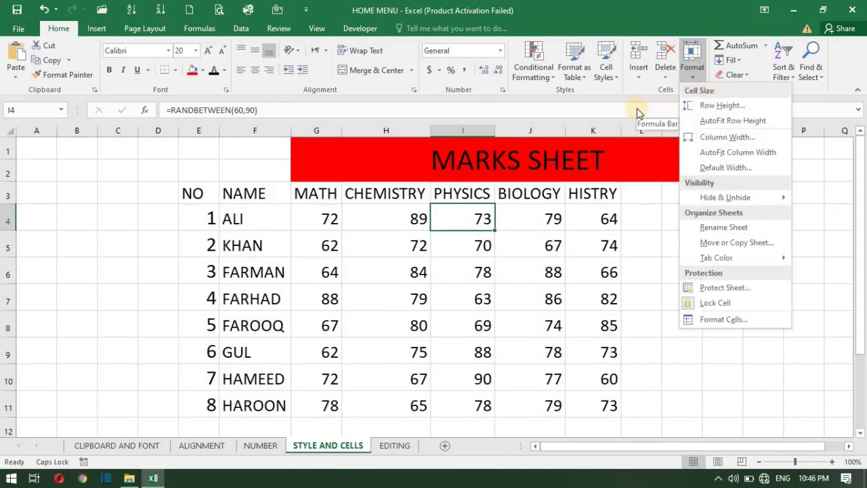
click(610, 103)
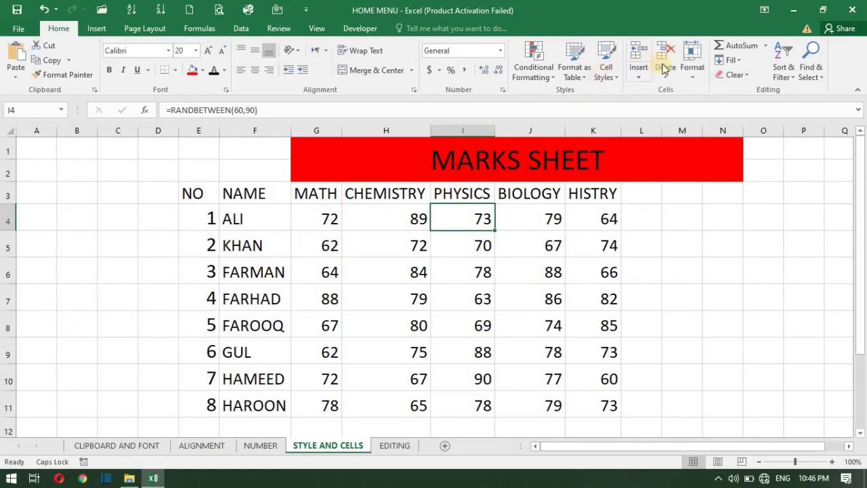
click(692, 68)
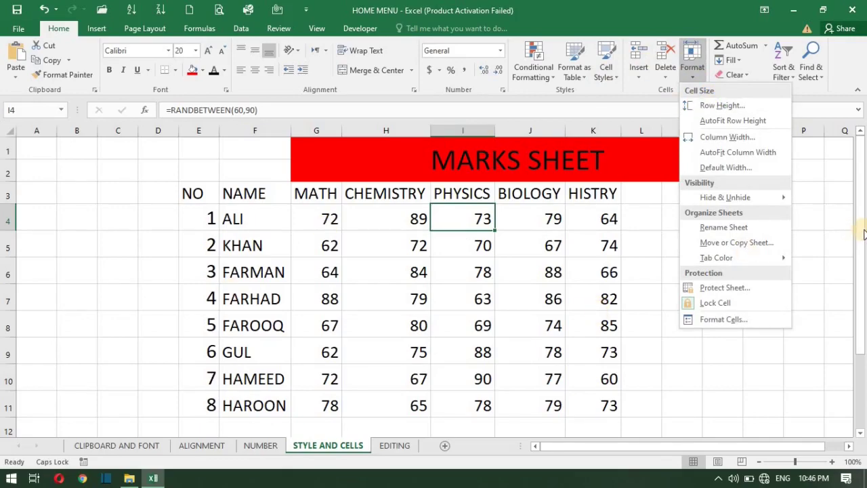
drag(863, 213, 861, 224)
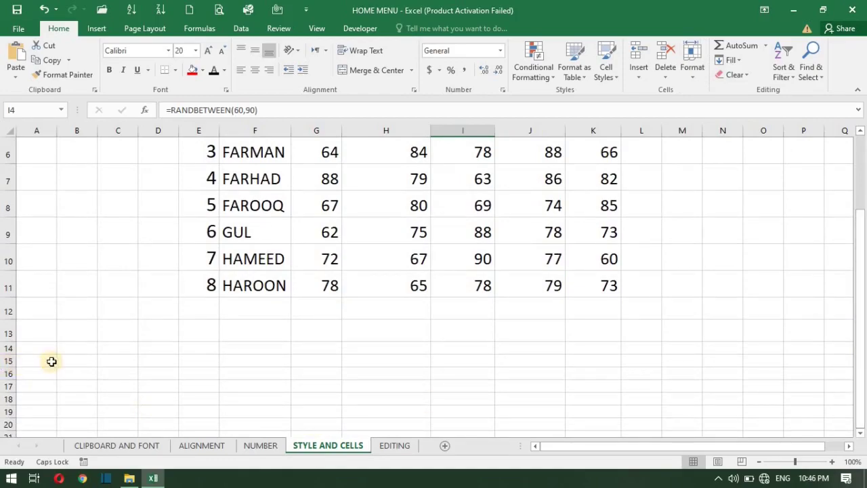
Bring the whole table into view and select cell A14 below it
scroll(27, 363, up, 1)
scroll(28, 363, up, 1)
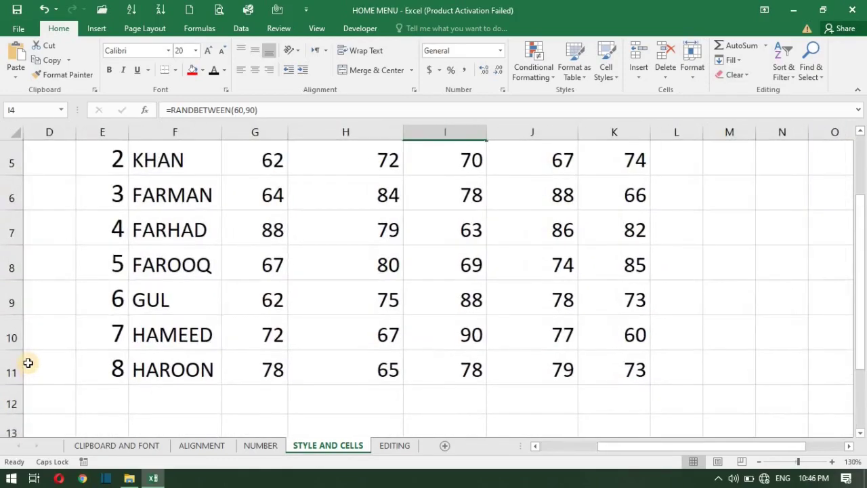
scroll(28, 363, down, 2)
scroll(28, 361, down, 1)
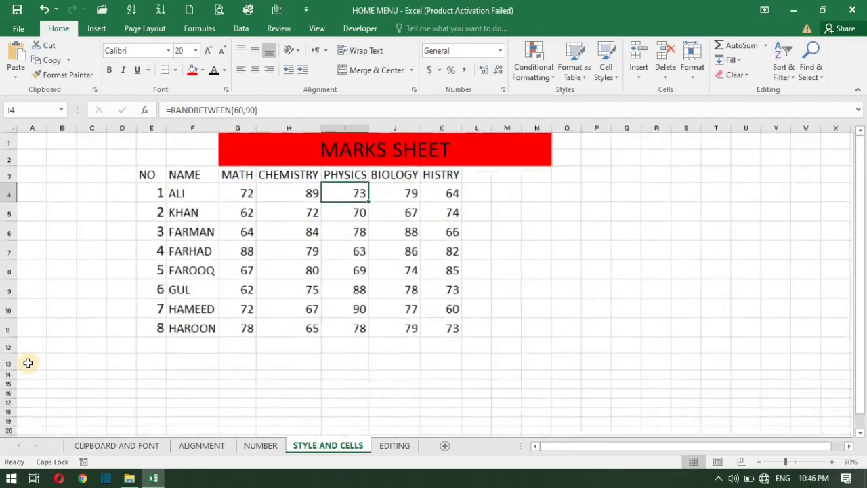
scroll(29, 362, down, 1)
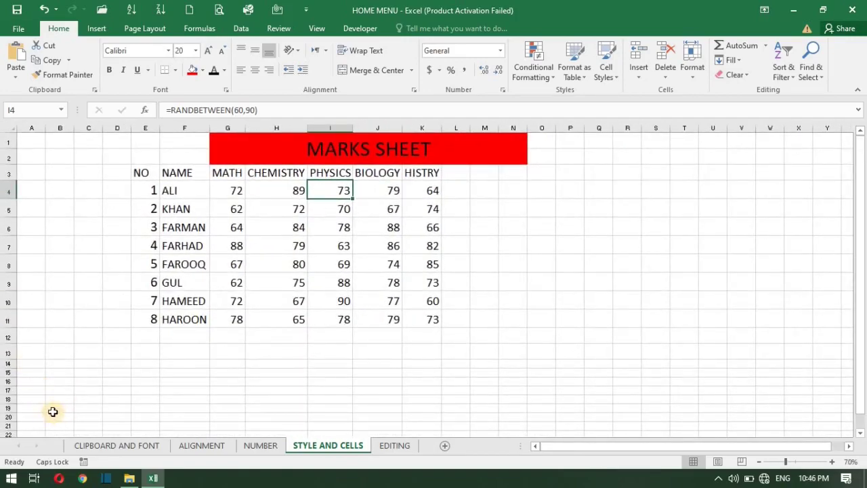
click(31, 369)
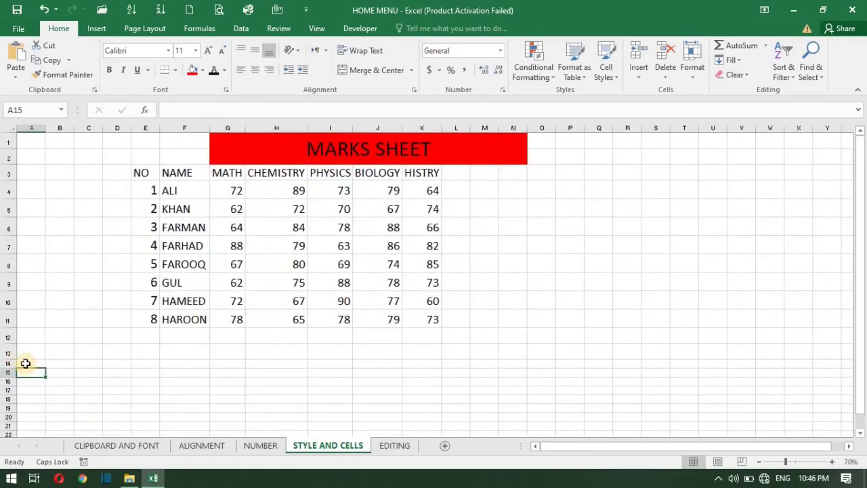
click(23, 361)
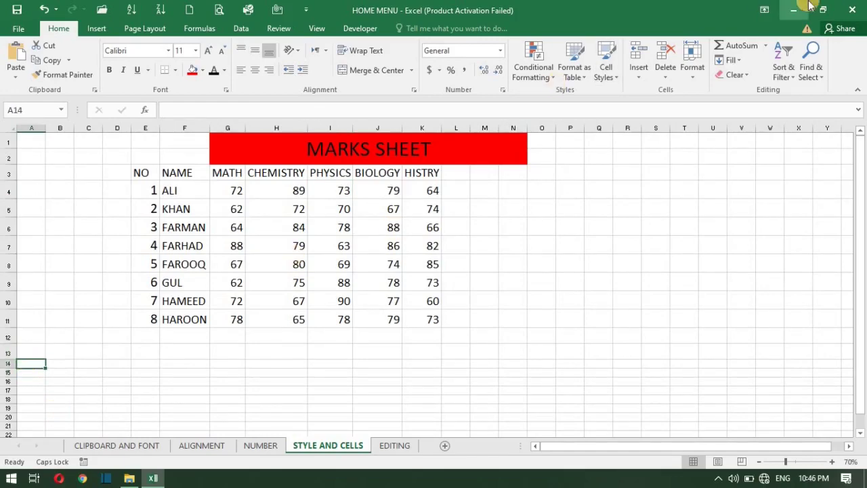
Set the height of row 14 to 30
click(693, 76)
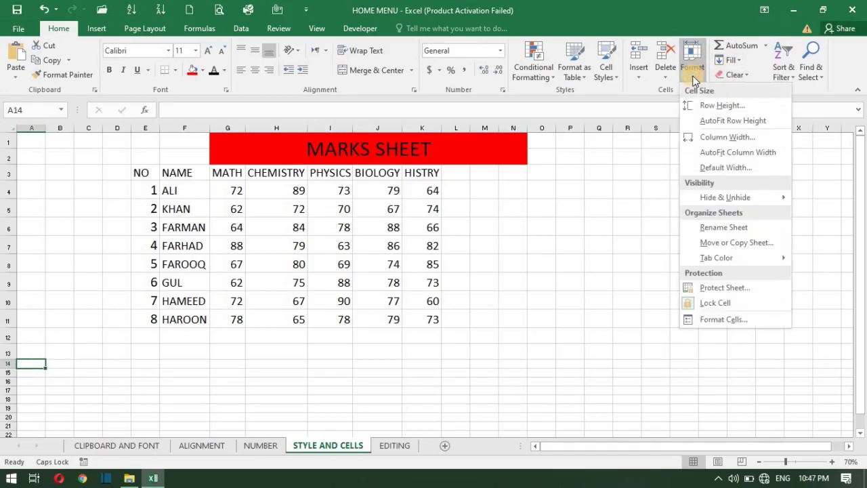
click(722, 105)
text(30)
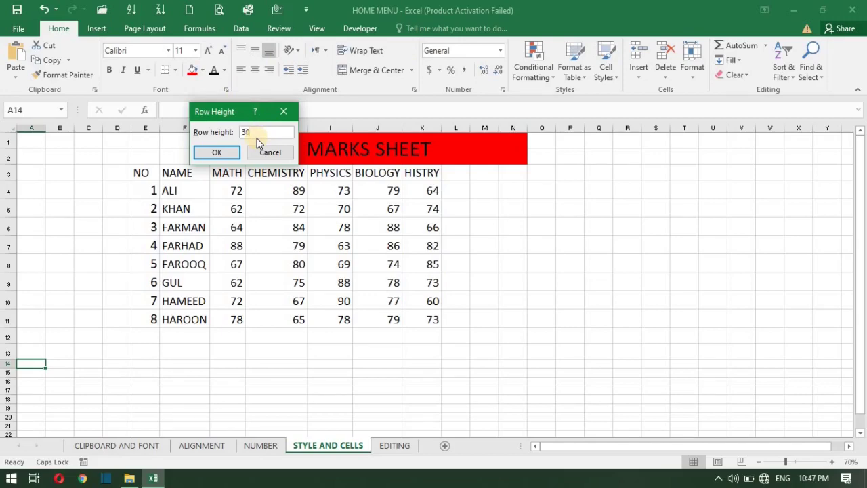
key(Return)
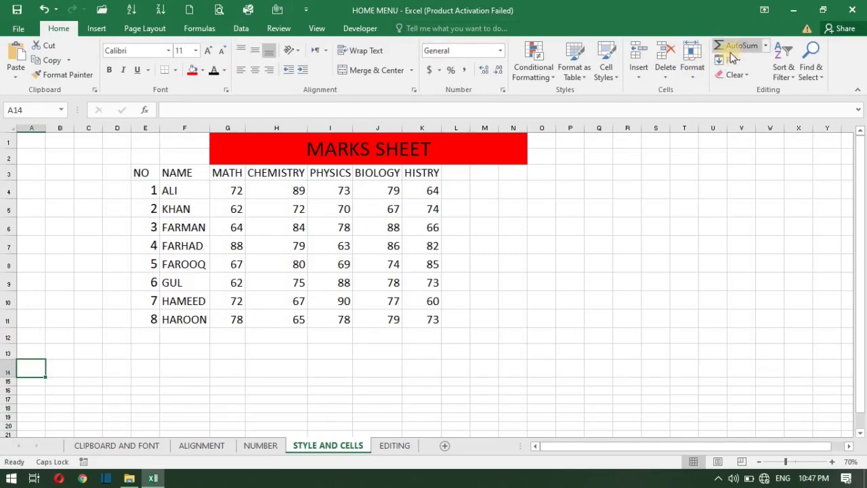
Set the width of column A to 30
click(695, 63)
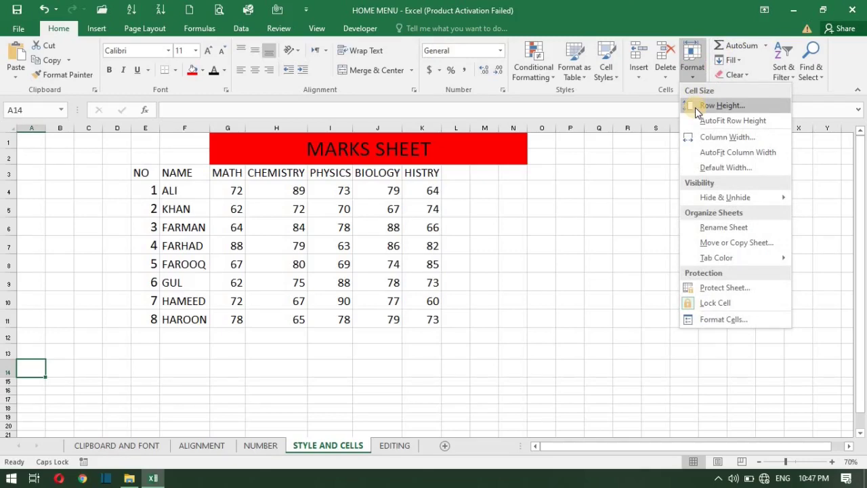
click(728, 137)
text(30)
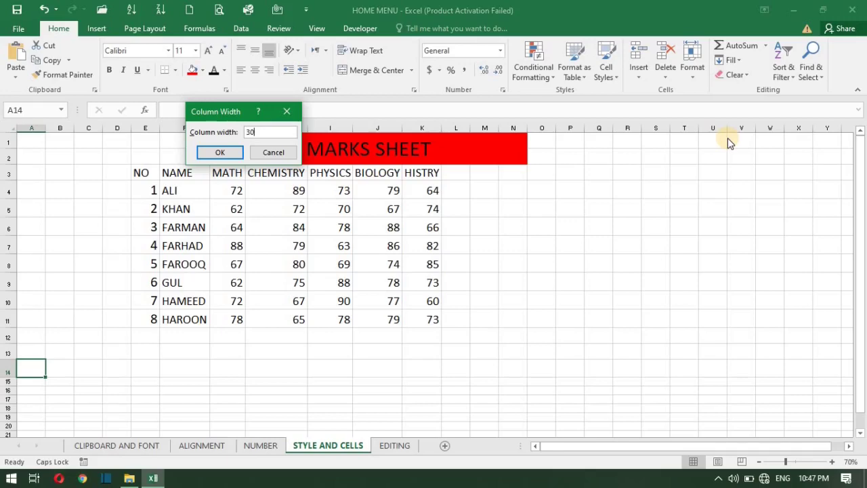
key(Return)
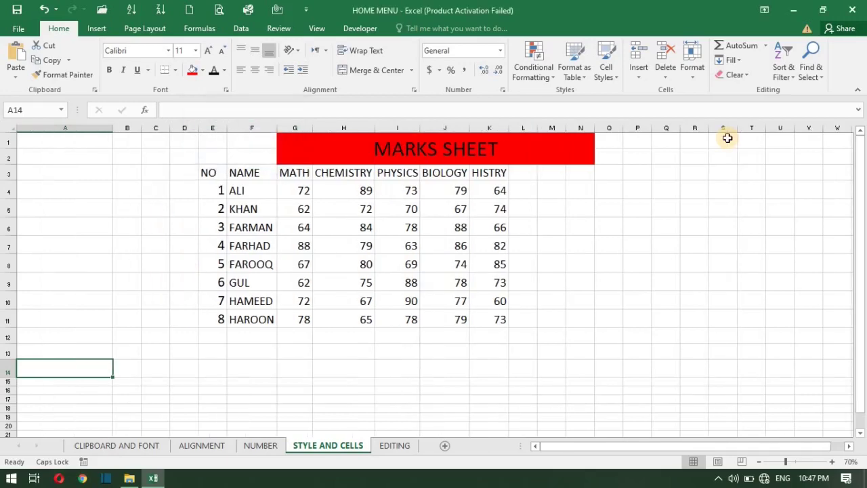
click(692, 70)
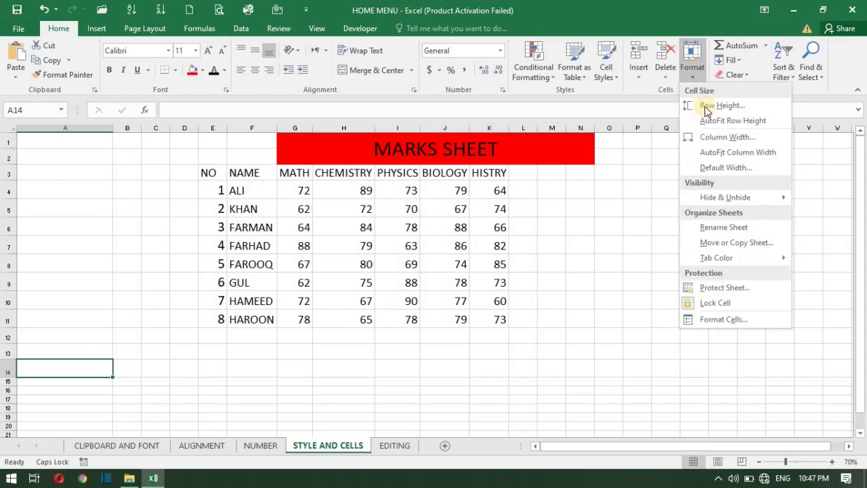
click(736, 168)
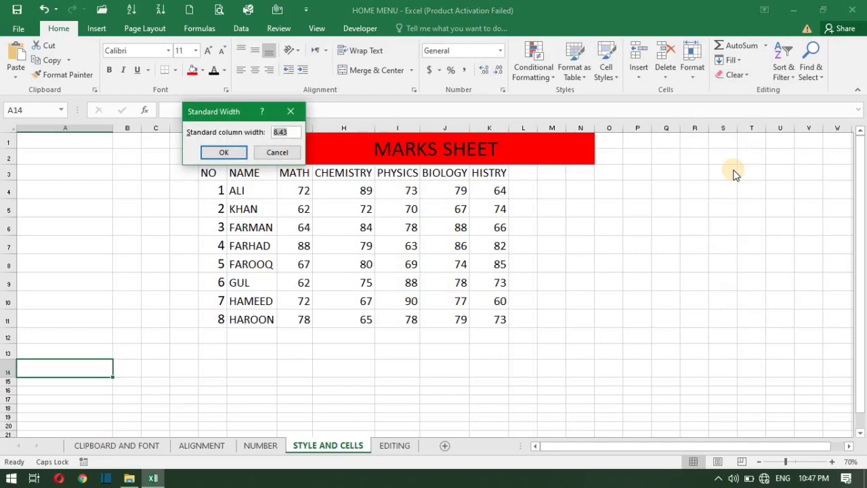
click(236, 149)
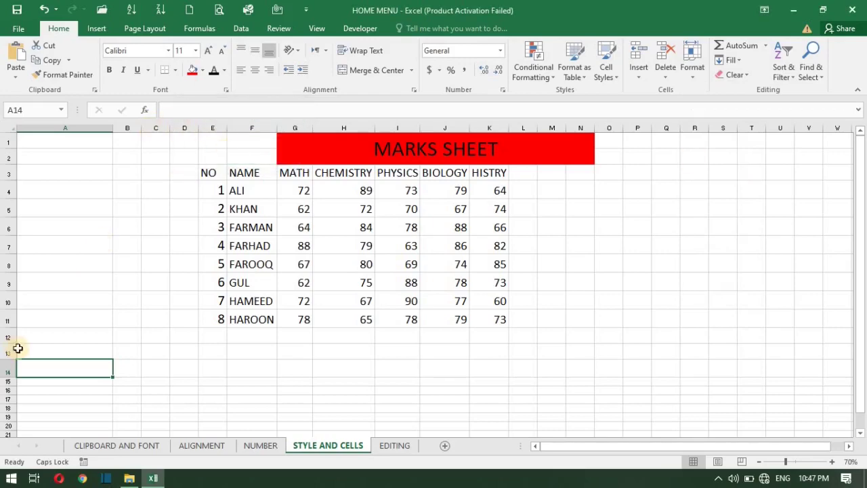
click(691, 67)
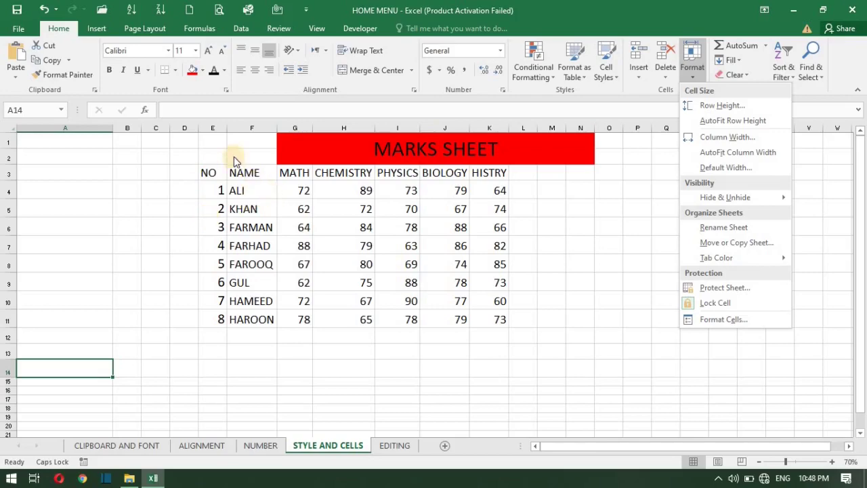
Type a person's name into cell Q3
click(252, 143)
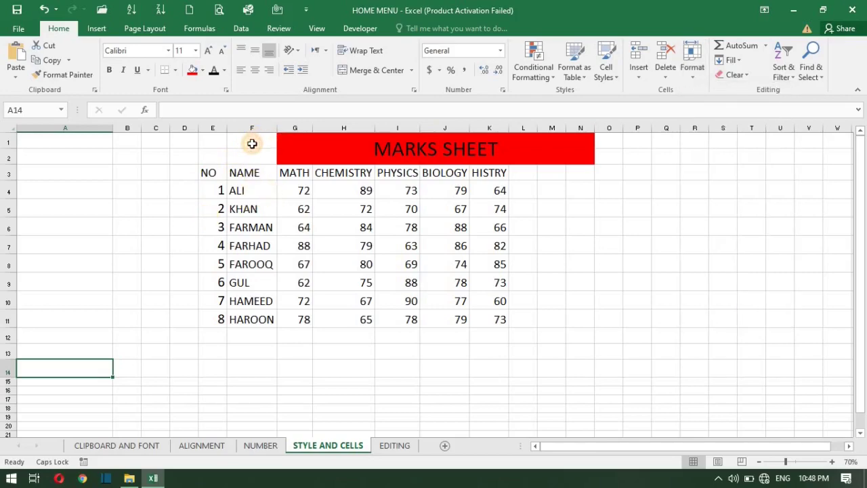
click(262, 195)
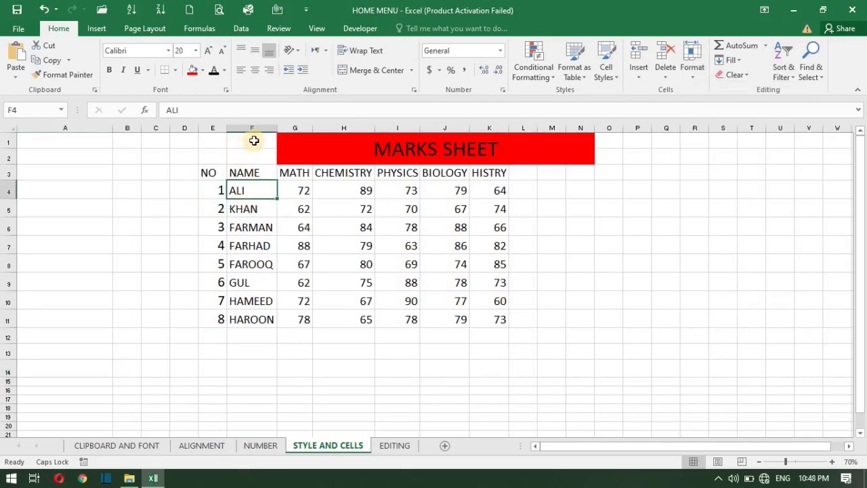
click(253, 140)
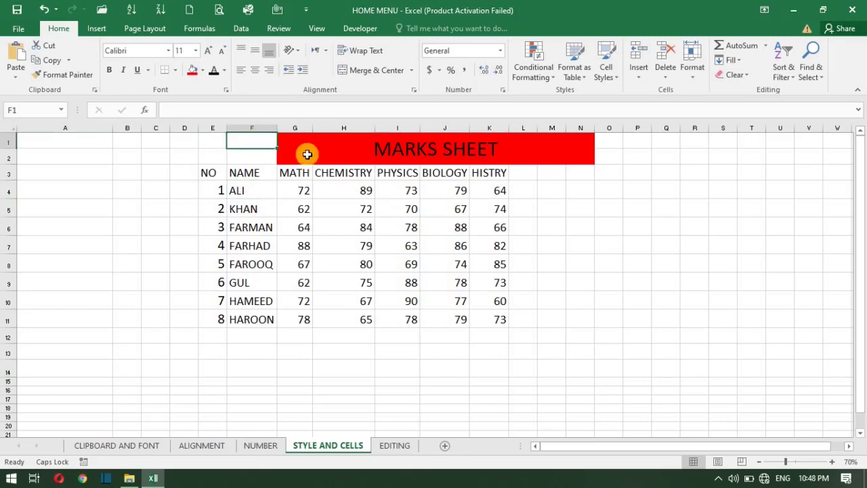
click(667, 171)
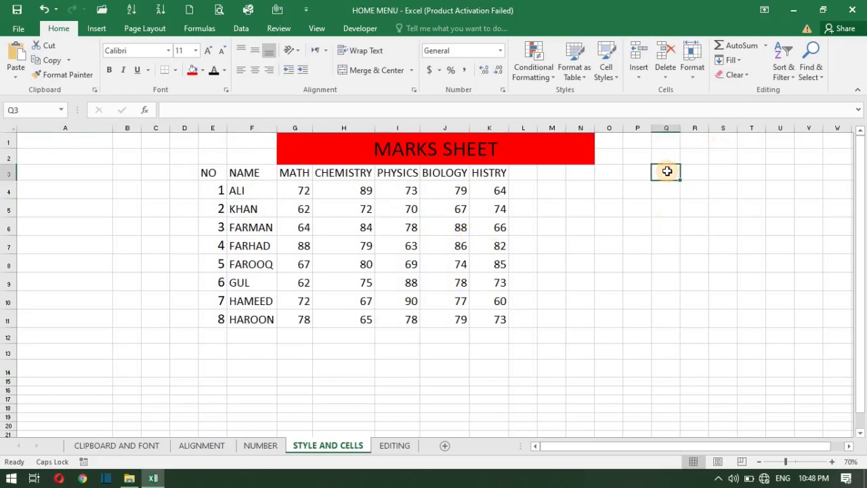
text(ROHULAM)
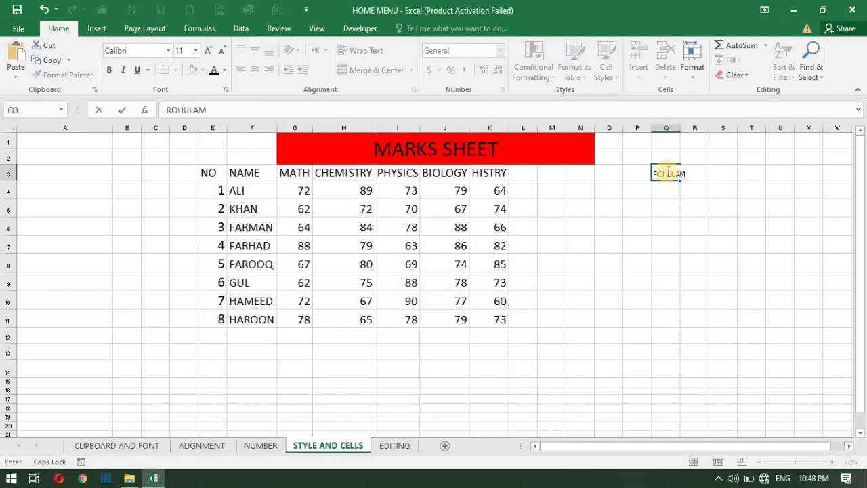
text(IN)
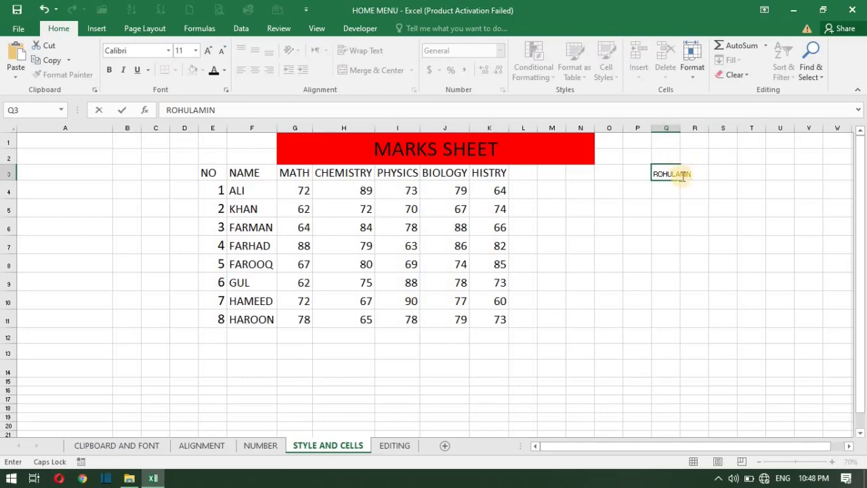
key(Return)
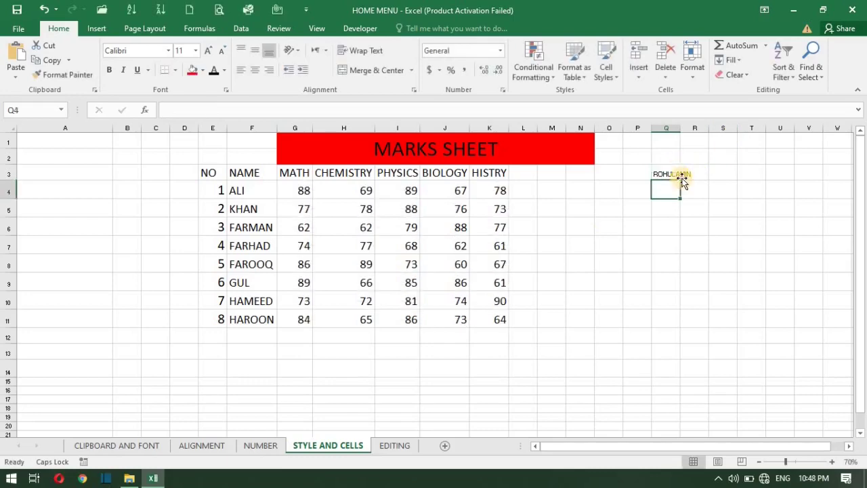
AutoFit the width of column Q, then undo the widening
click(686, 175)
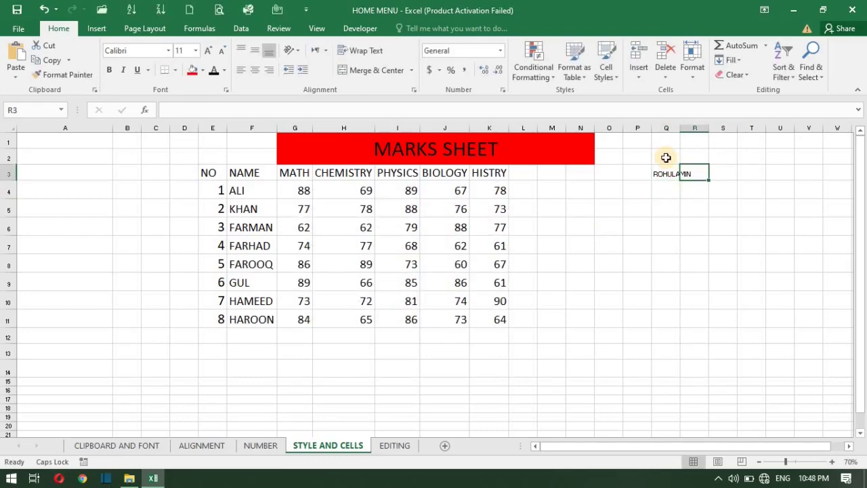
click(666, 157)
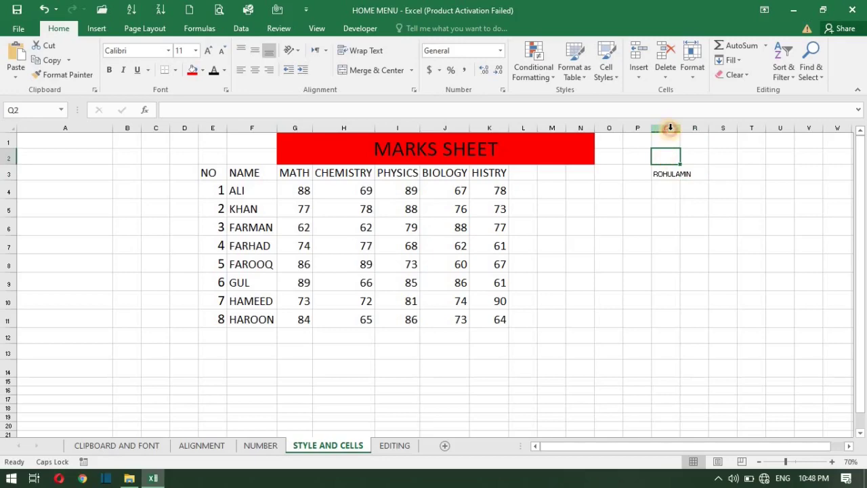
click(670, 127)
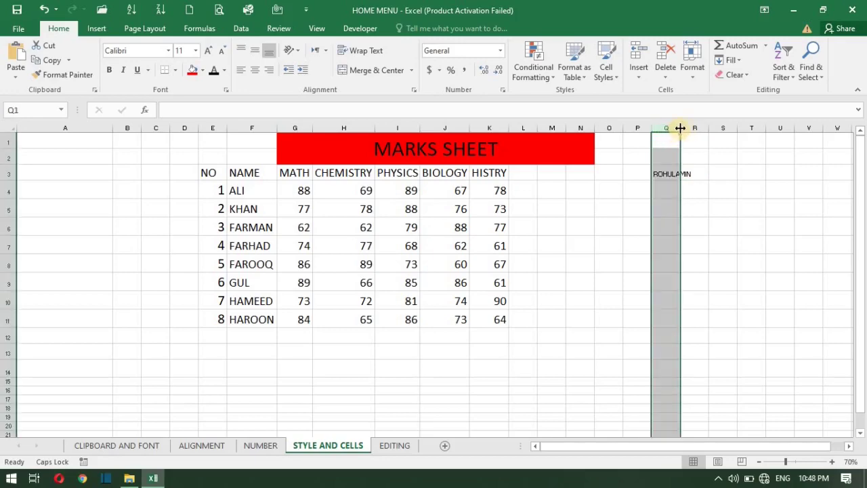
click(694, 63)
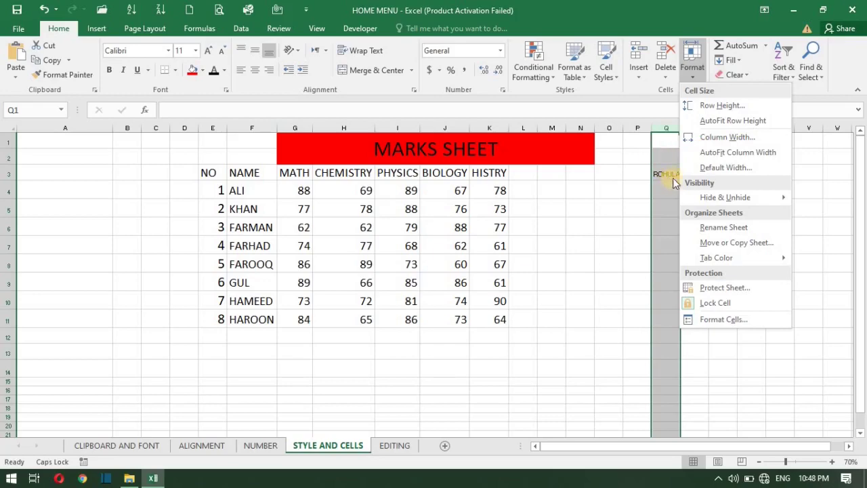
click(749, 155)
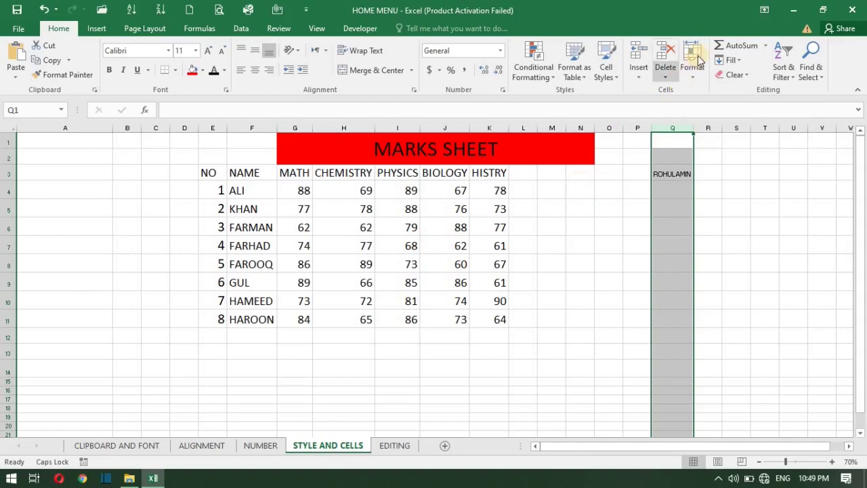
click(670, 173)
key(ctrl+z)
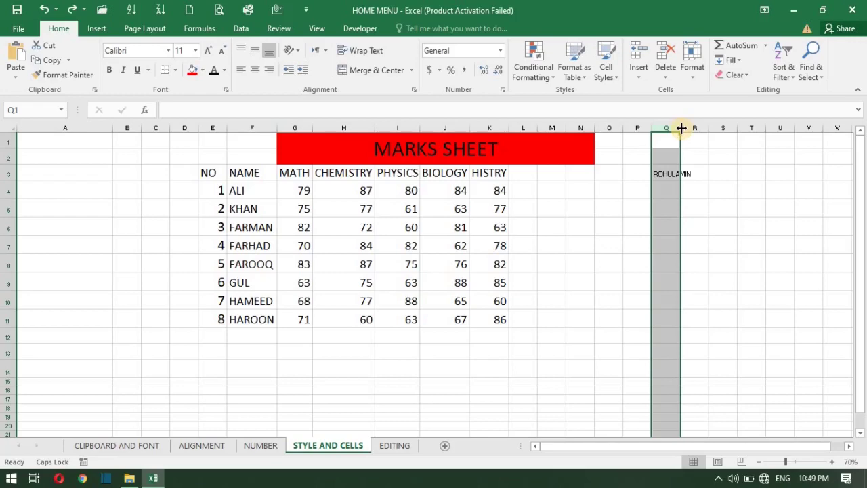
Auto-fit column Q's width and row 3's height to the name in Q3
double_click(682, 128)
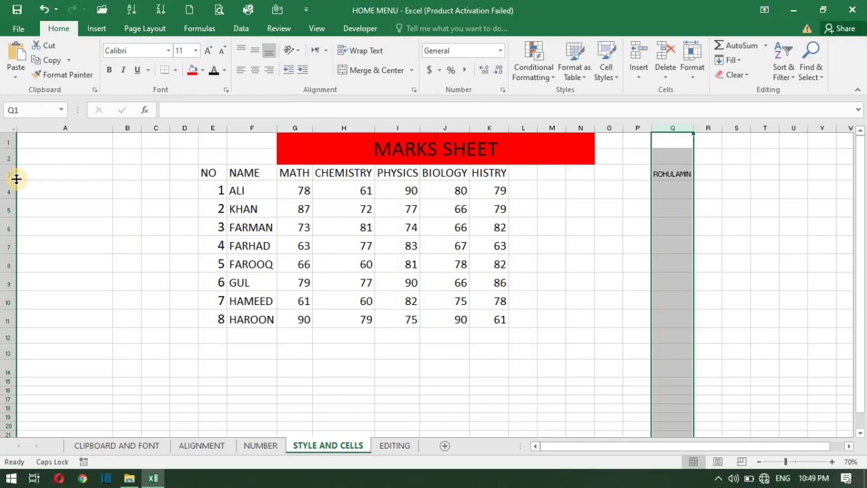
double_click(16, 178)
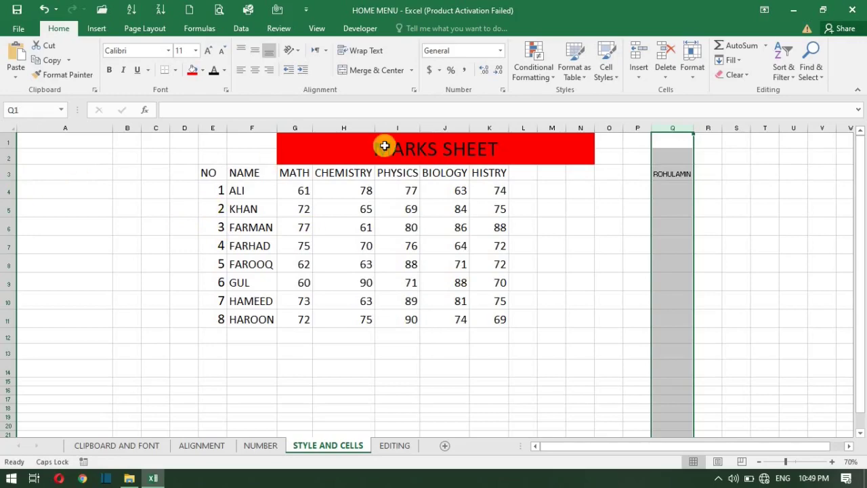
Show the Format menu's Hide & Unhide submenu after briefly opening Cell Styles
click(606, 72)
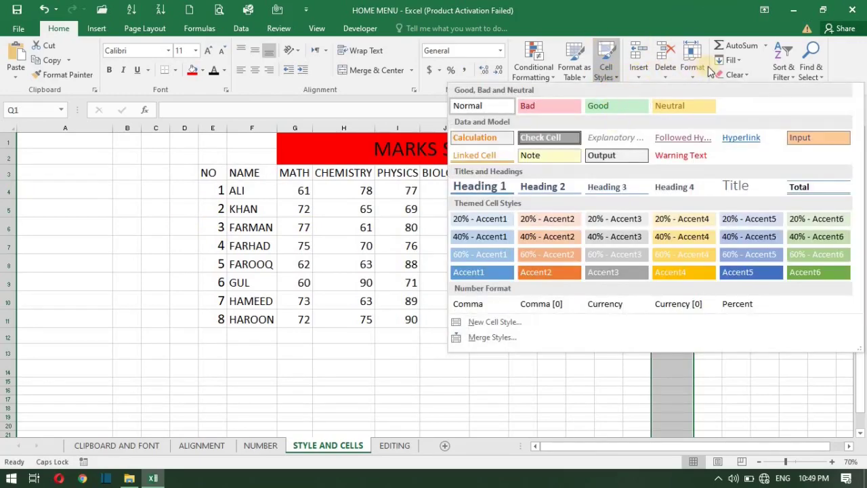
click(692, 67)
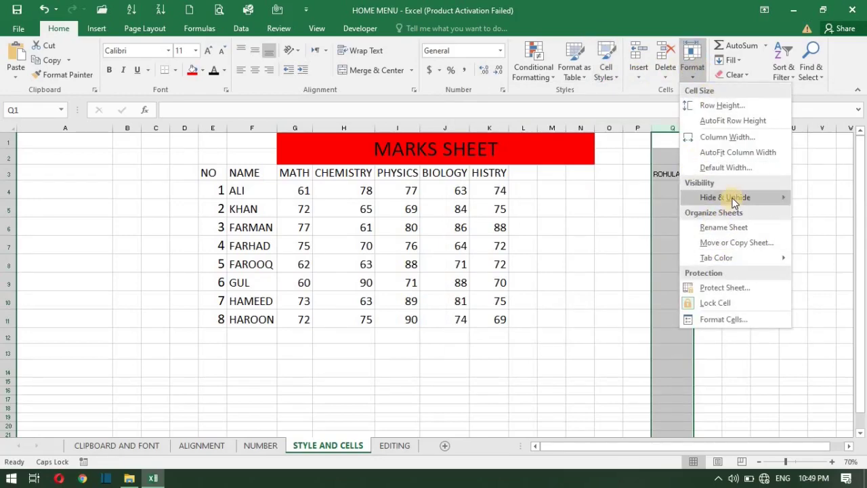
mouse_move(737, 197)
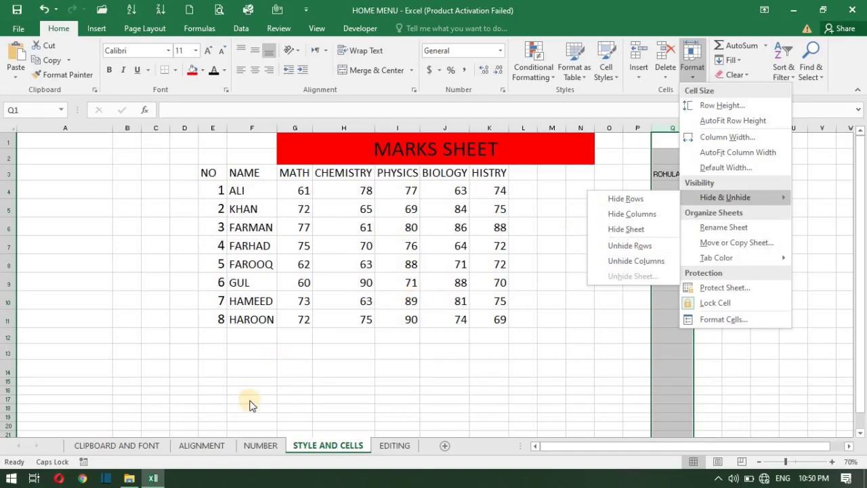
Hide the NAME column F with Format > Hide Columns
click(325, 446)
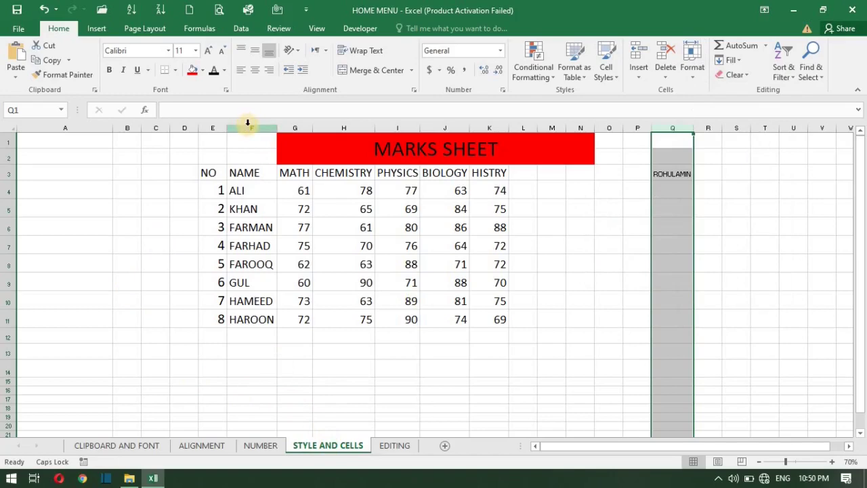
click(248, 137)
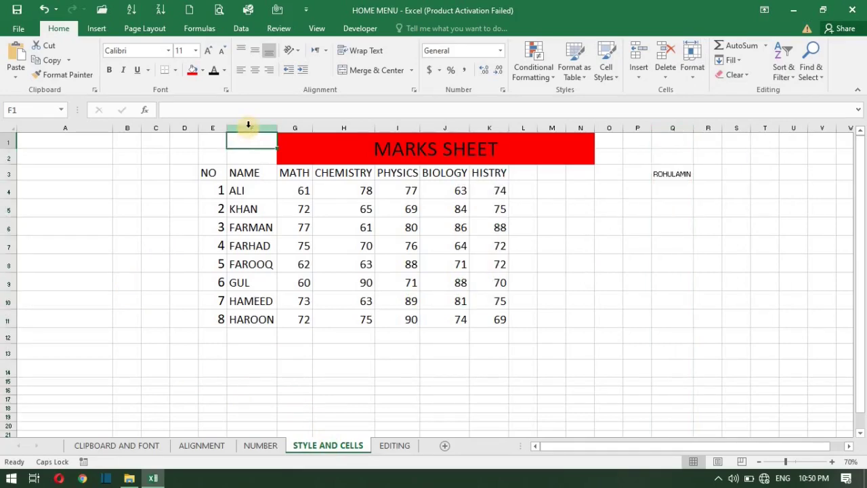
click(248, 126)
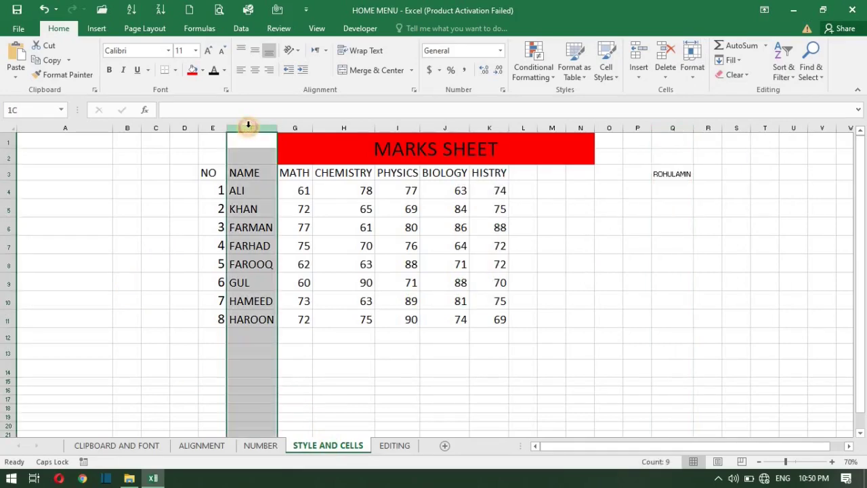
click(692, 65)
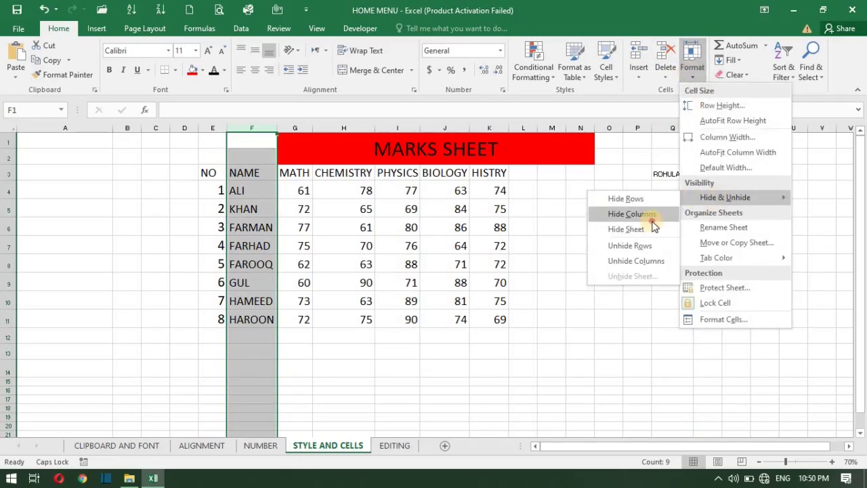
click(652, 220)
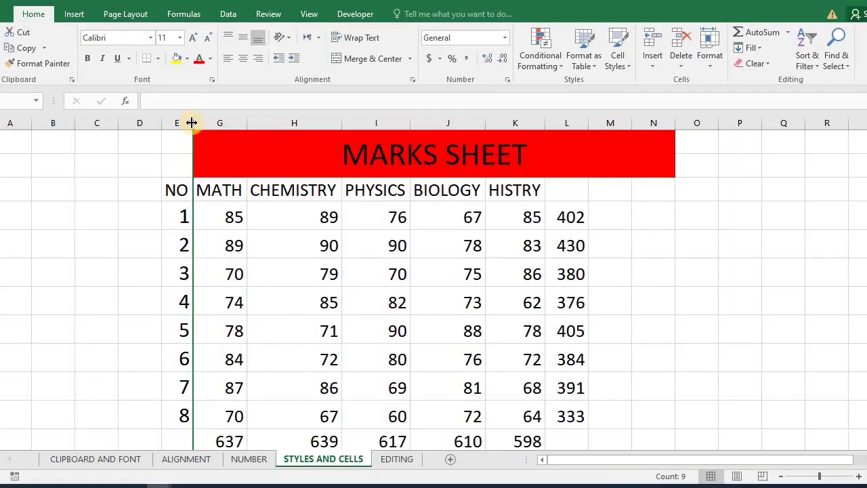
Unhide column F from the neighbouring columns' right-click menu
right_click(191, 123)
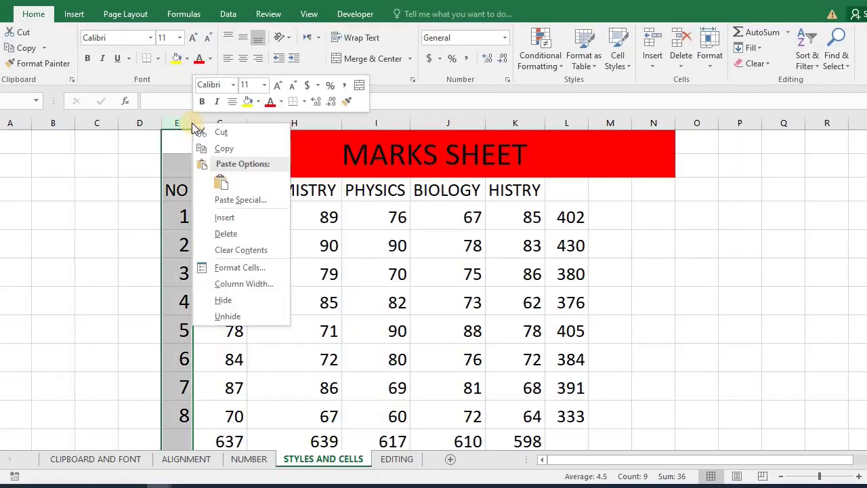
click(229, 317)
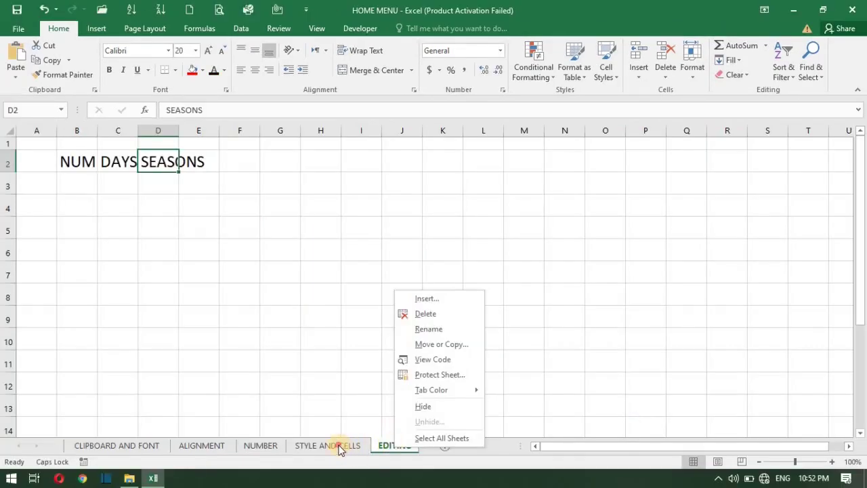
click(340, 450)
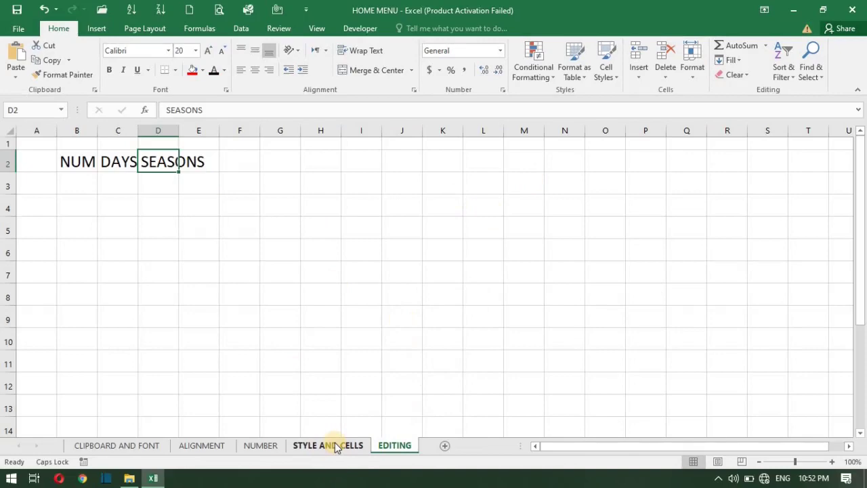
Rename the STYLE AND CELLS sheet to KFJKLSDJFLKD via Format > Rename Sheet, then undo twice
click(335, 446)
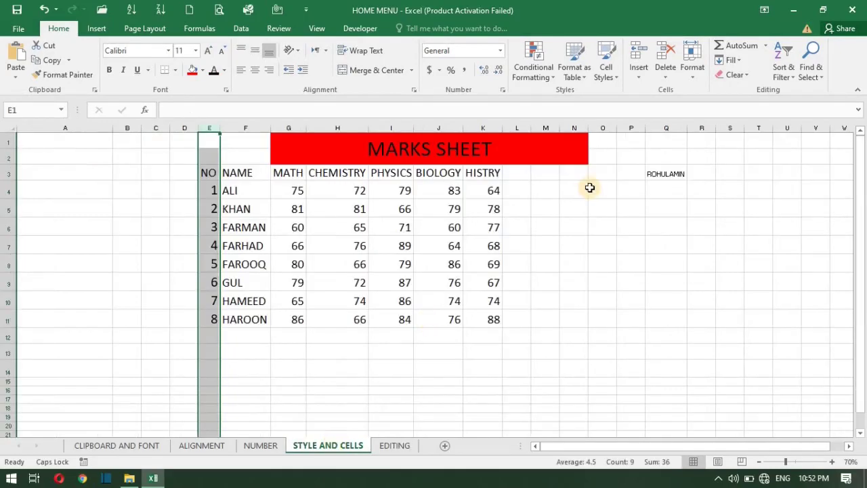
click(701, 62)
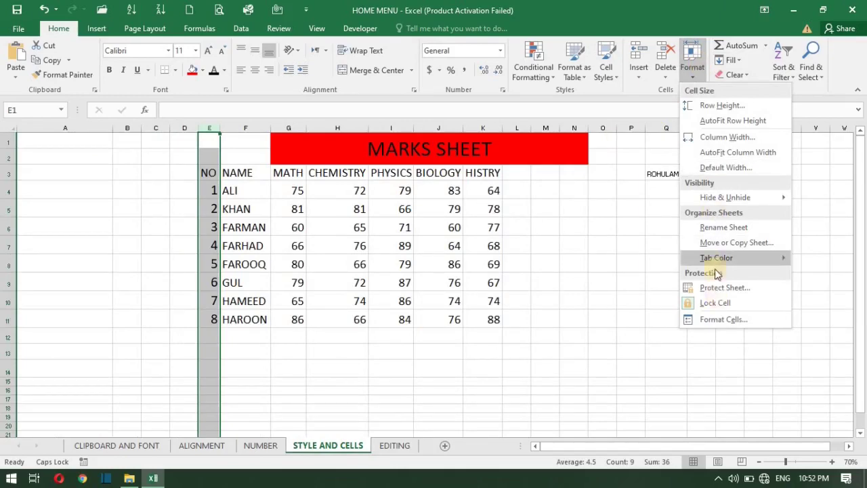
mouse_move(713, 259)
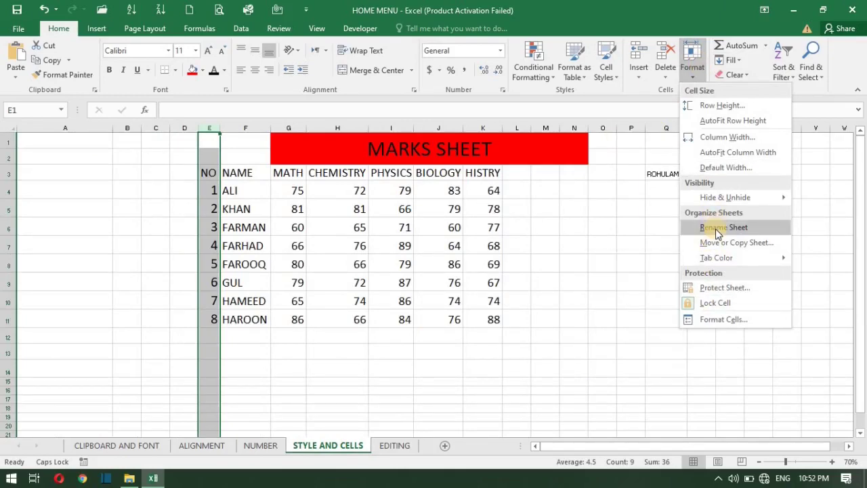
click(726, 227)
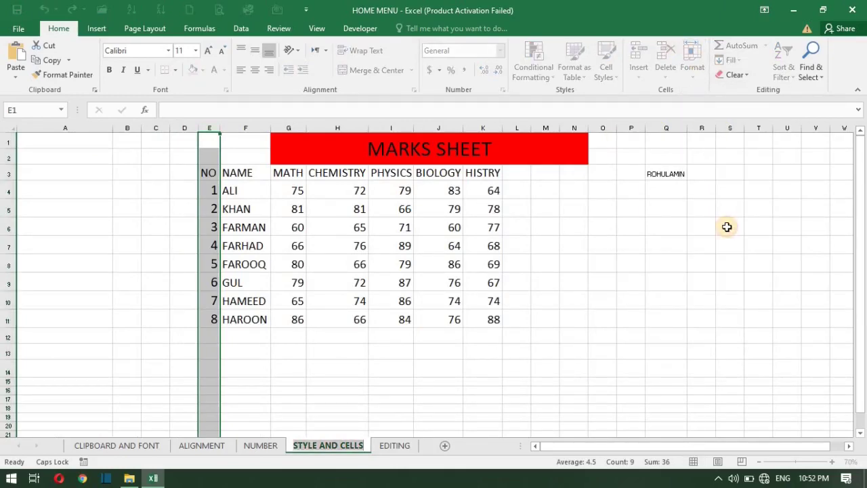
key(BackSpace)
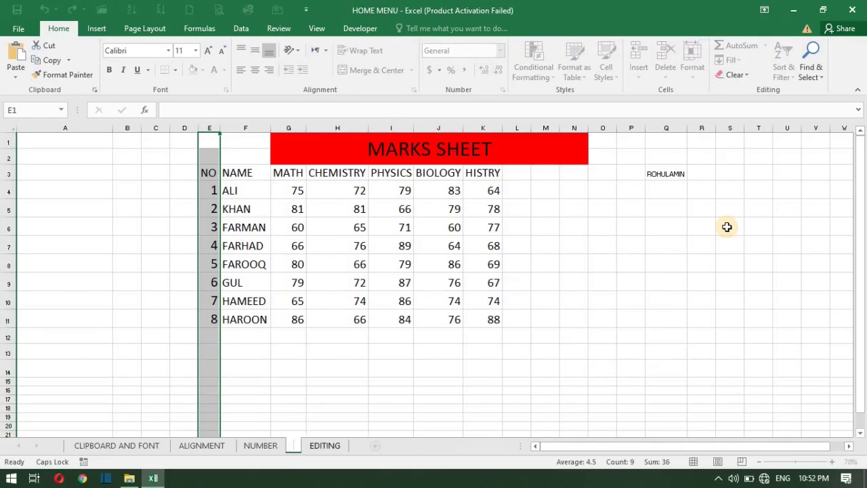
text(KFJKLSDJFLKDS)
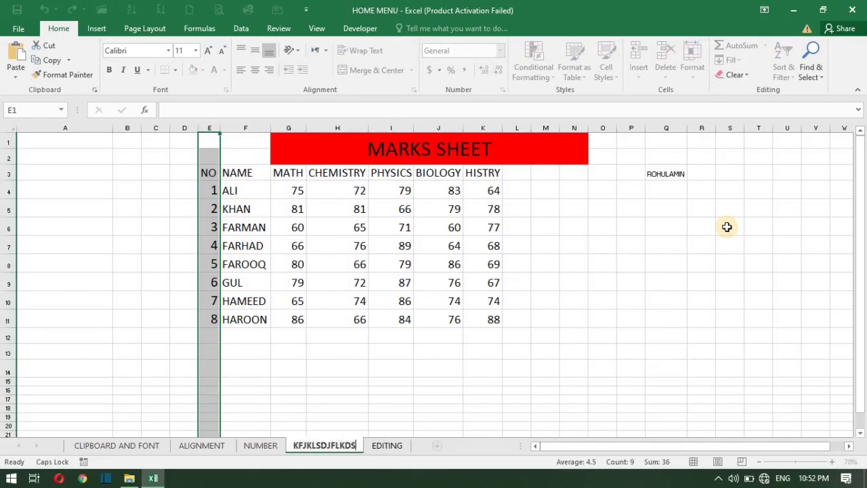
key(BackSpace)
key(Return)
key(ctrl+z)
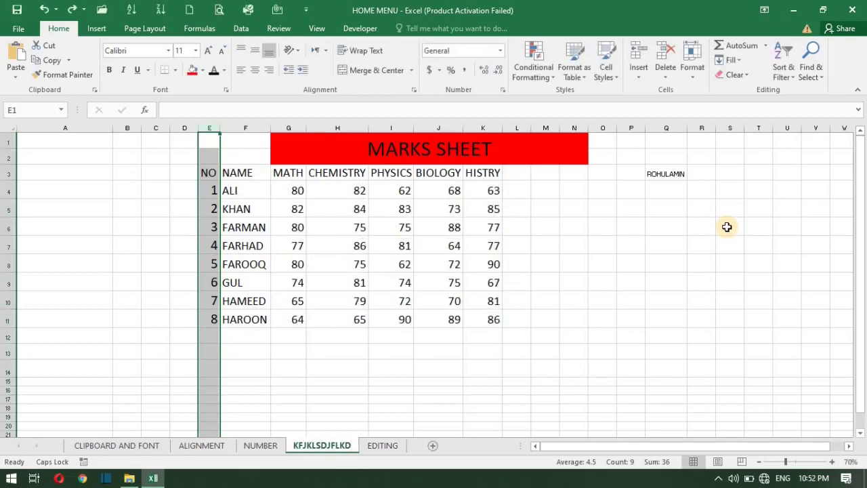
key(ctrl+z)
key(ctrl+z)
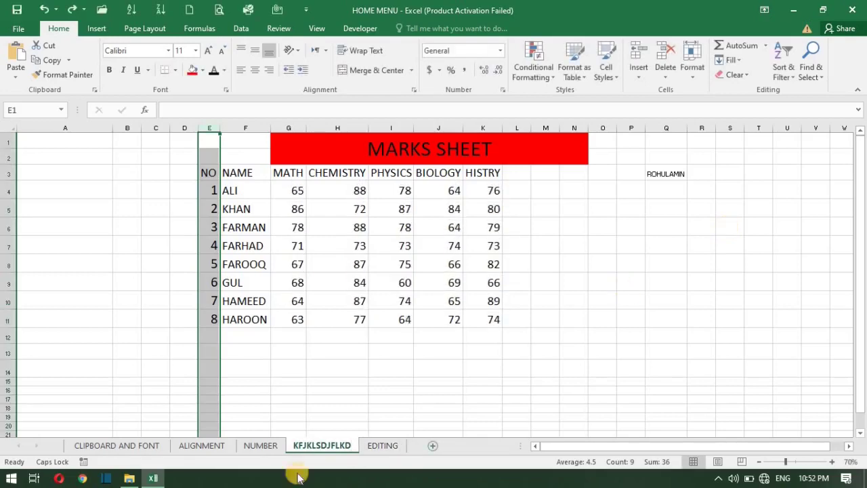
Rename the KFJKLSDJFLKD sheet tab to STYLES AND CELLS from its right-click menu
right_click(333, 442)
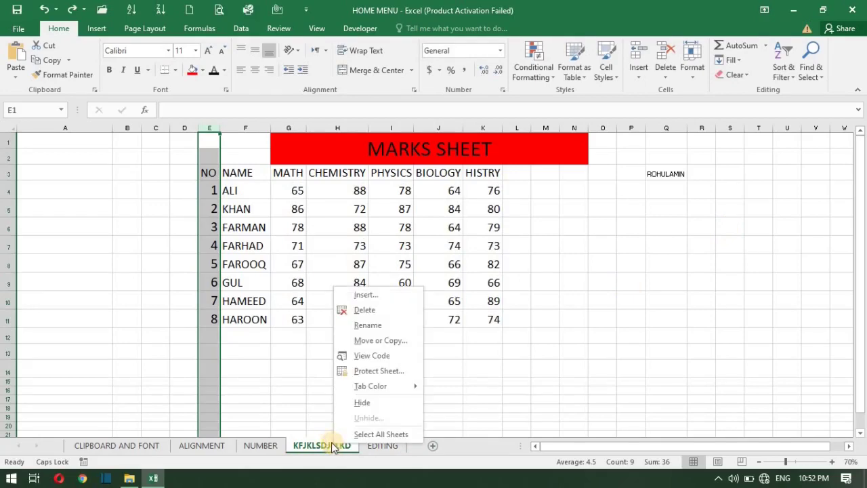
click(366, 325)
key(BackSpace)
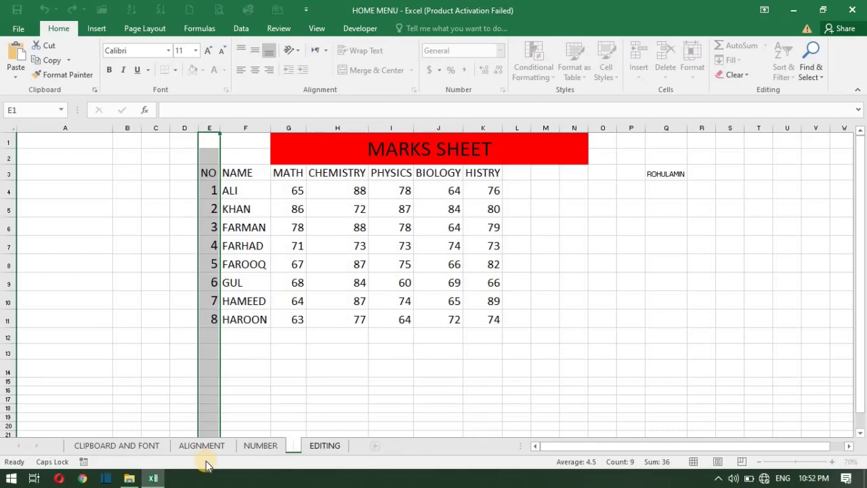
text(STYL)
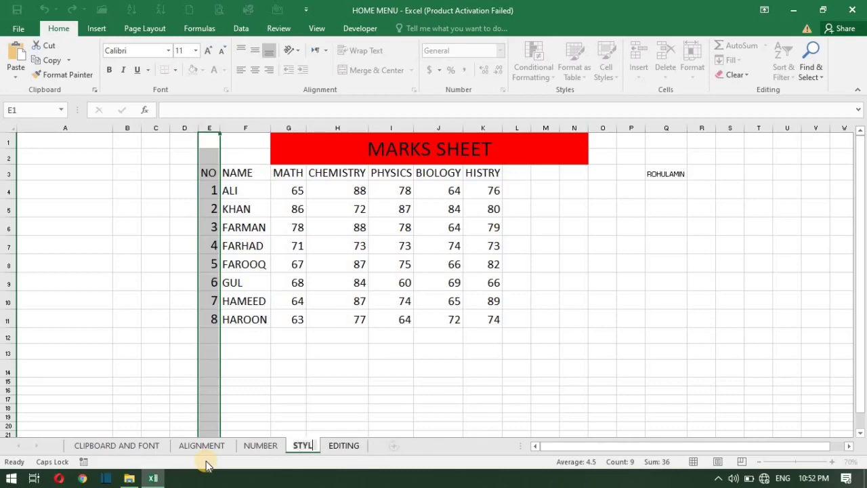
text(E)
text( S)
key(BackSpace)
key(BackSpace)
text(S)
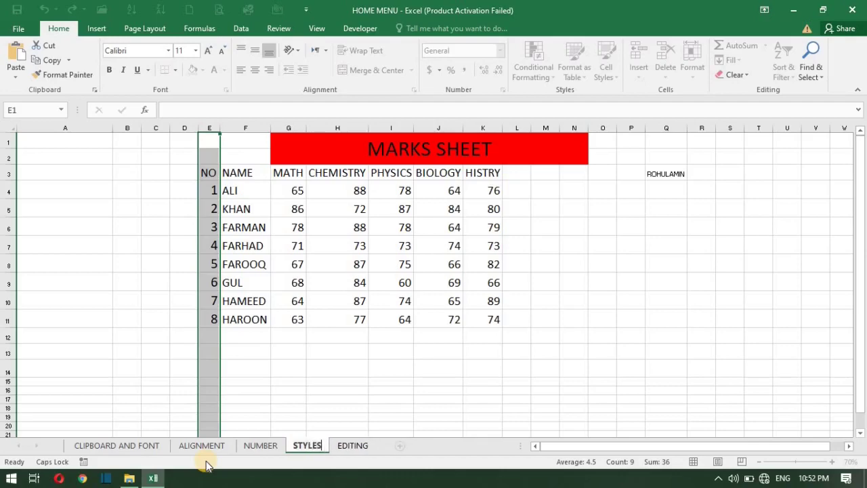
text( AND CE)
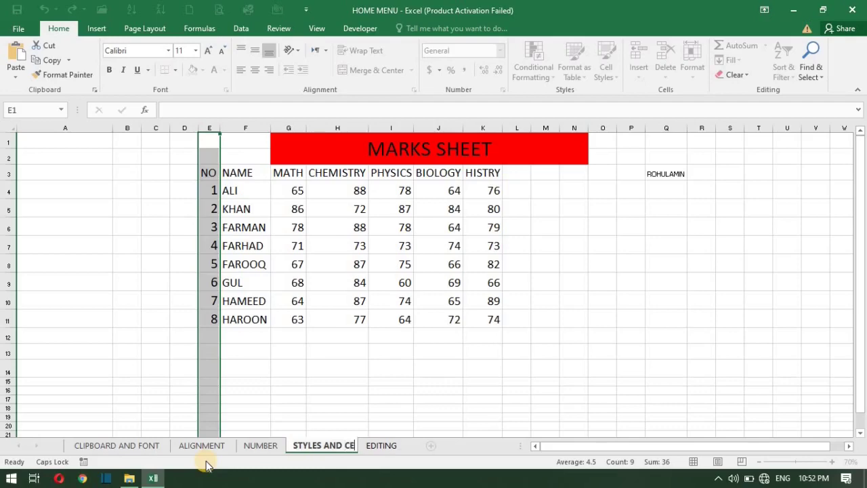
text(LLS)
key(Return)
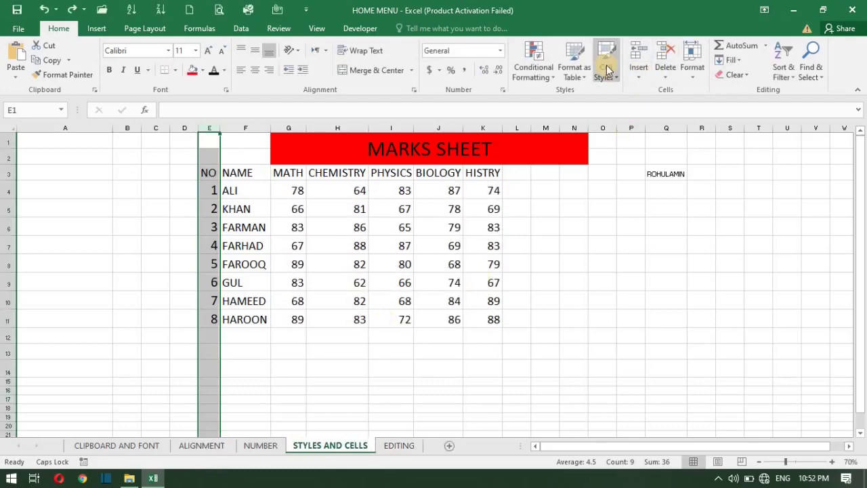
click(695, 64)
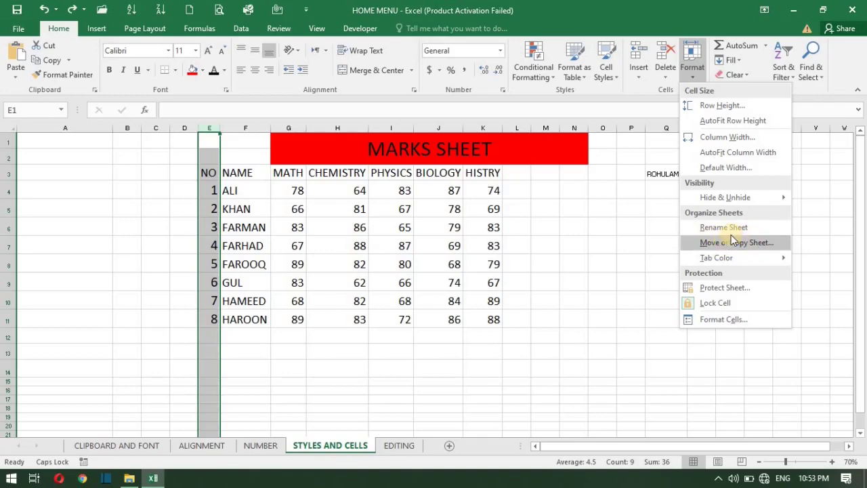
mouse_move(748, 258)
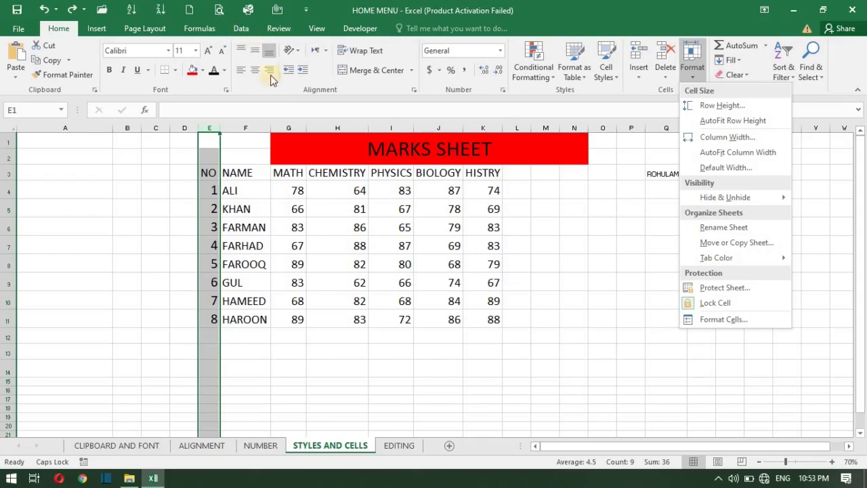
click(630, 324)
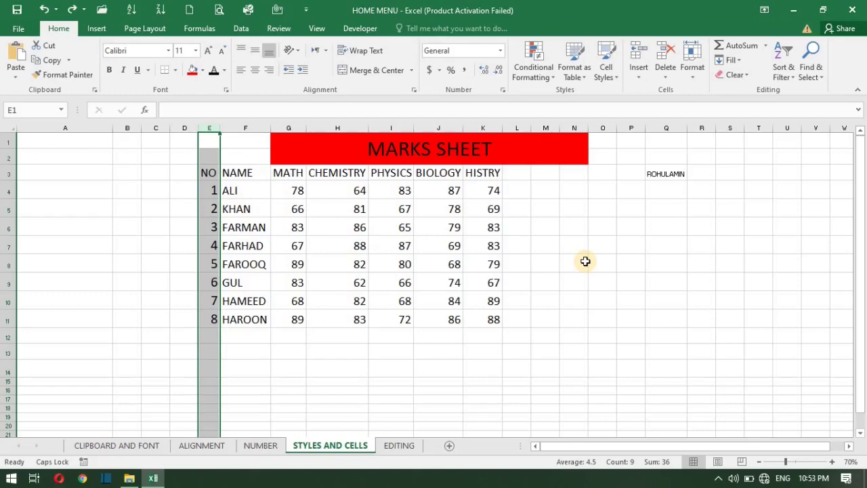
click(518, 245)
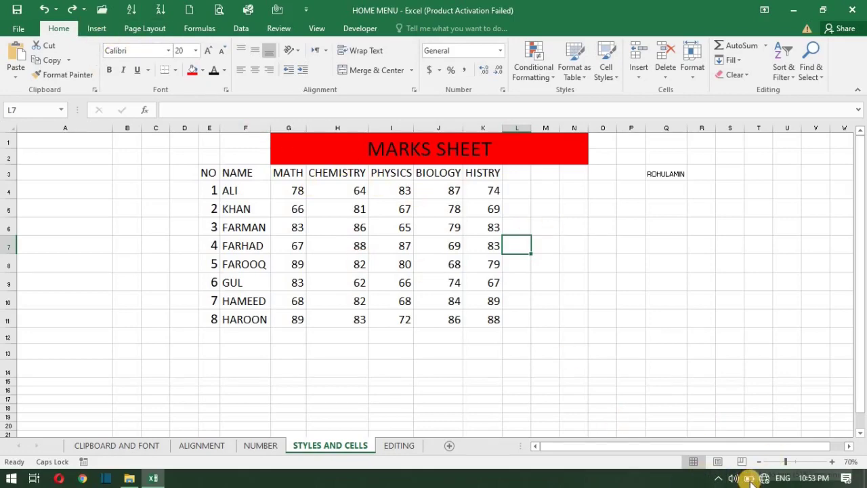
mouse_move(749, 479)
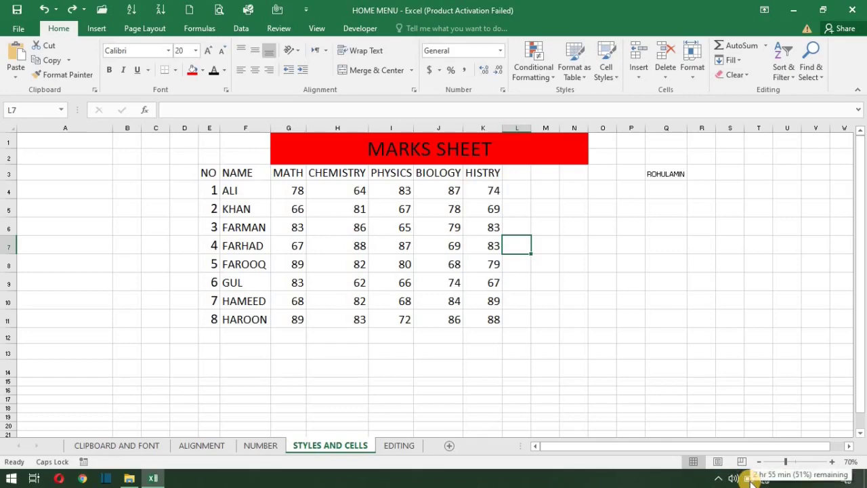